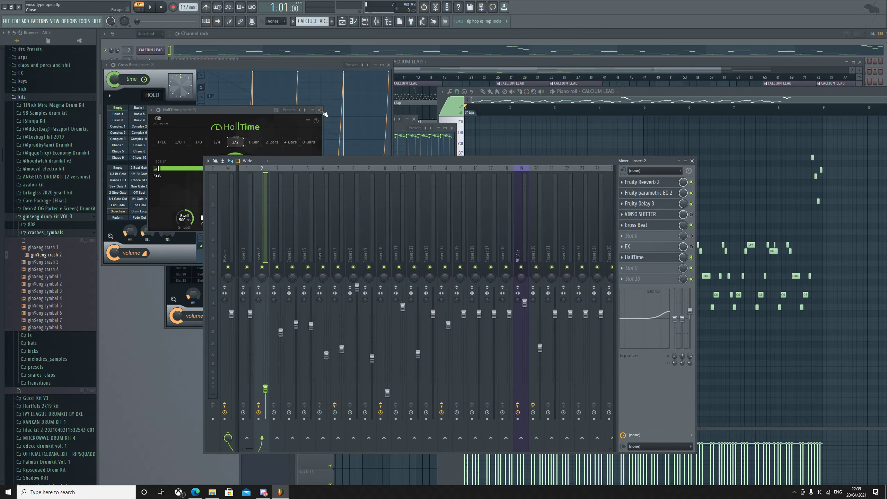
# - Close the HalfTime window and the next open Insert 2 effect windows
pyautogui.press('Escape')
pyautogui.press('Up')
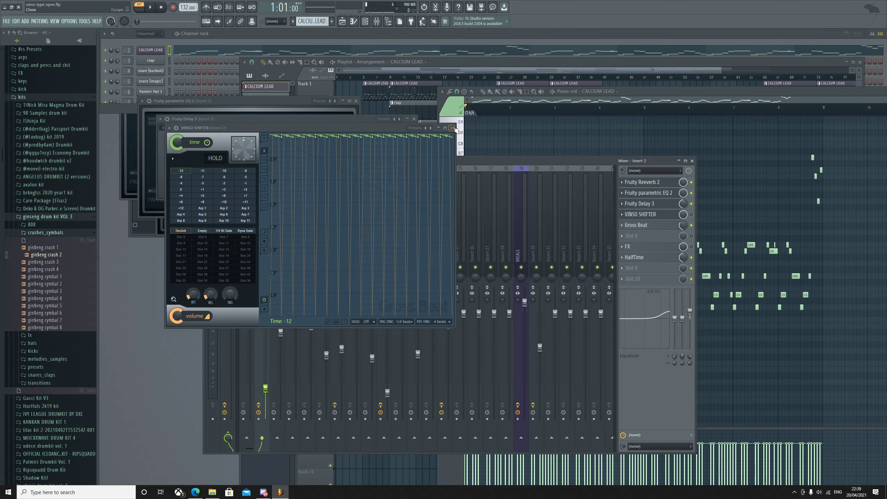
pyautogui.press('Up')
pyautogui.press('Up')
pyautogui.press('Up')
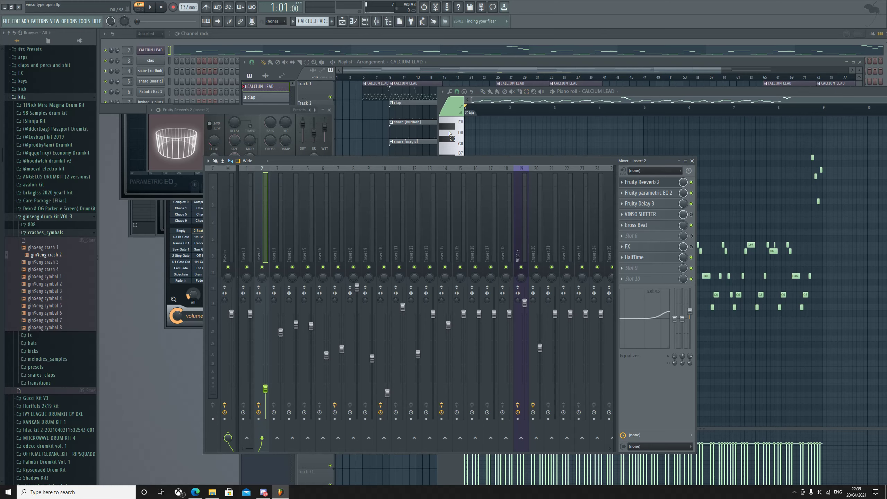
# - Check the CALCIUM LEAD 3x Osc synth, then play the song with its piano roll notes in front
pyautogui.click(155, 53)
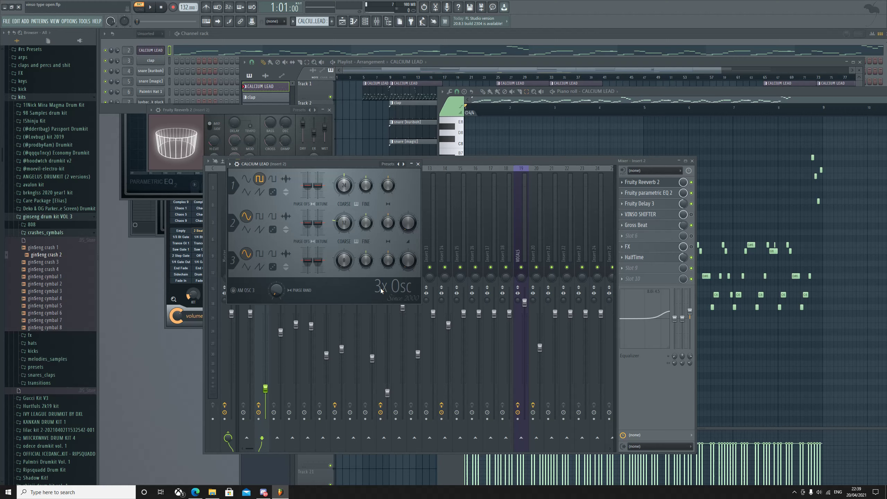
pyautogui.click(418, 165)
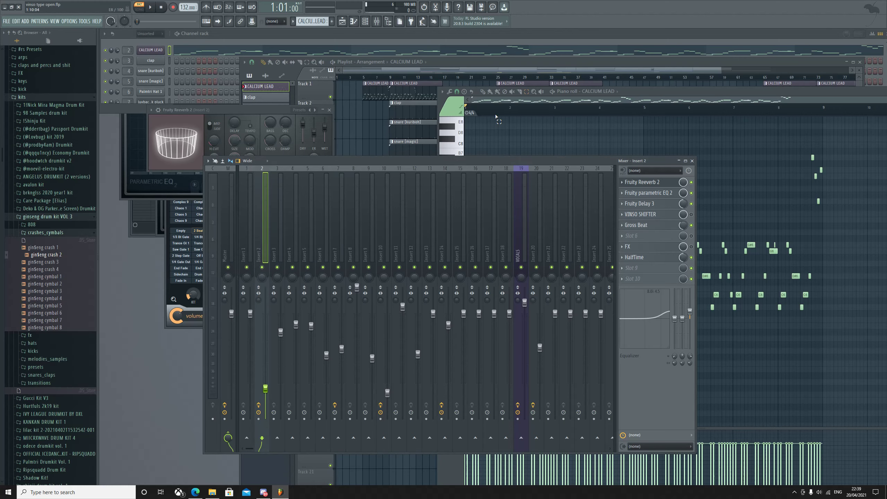
pyautogui.click(527, 194)
pyautogui.press('space')
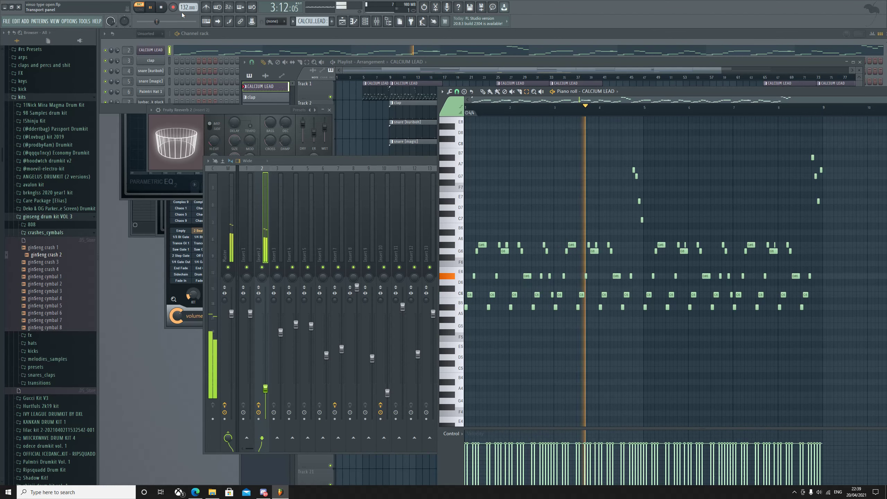
# - Show Fruity Reeverb 2, Parametric EQ 2, Fruity Delay 3, Gross Beat and HalfTime in turn
pyautogui.click(265, 232)
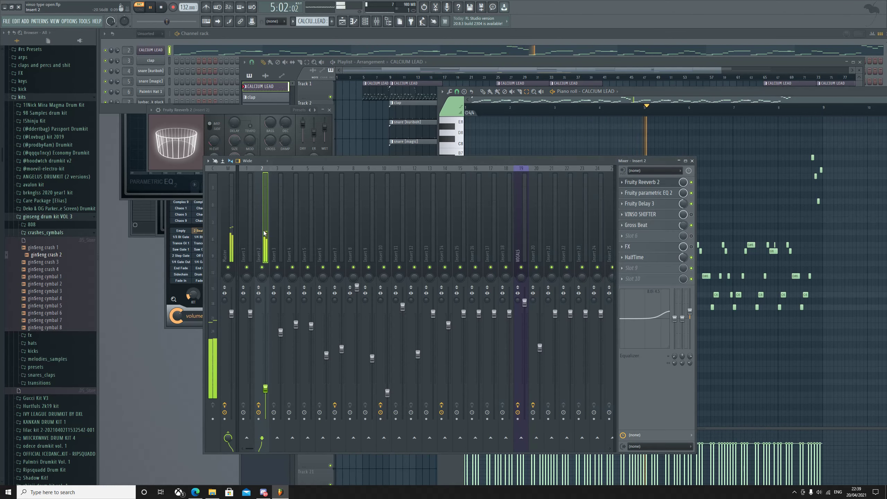
pyautogui.click(648, 181)
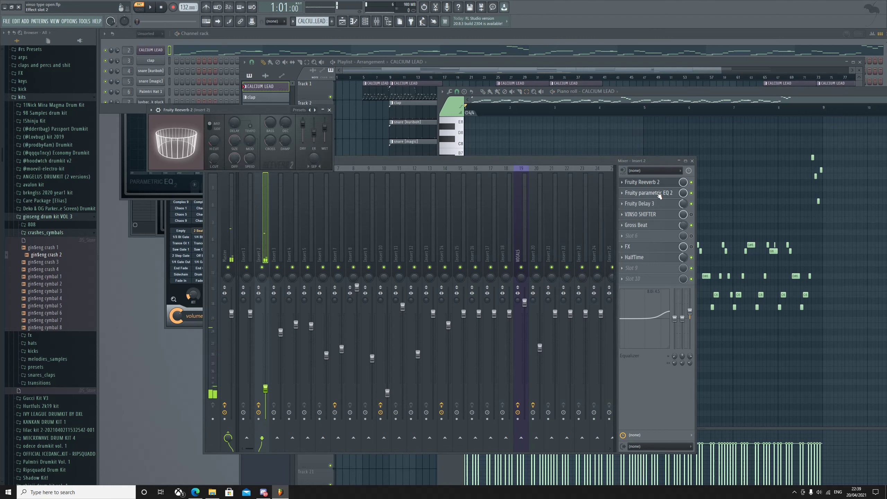
pyautogui.click(659, 195)
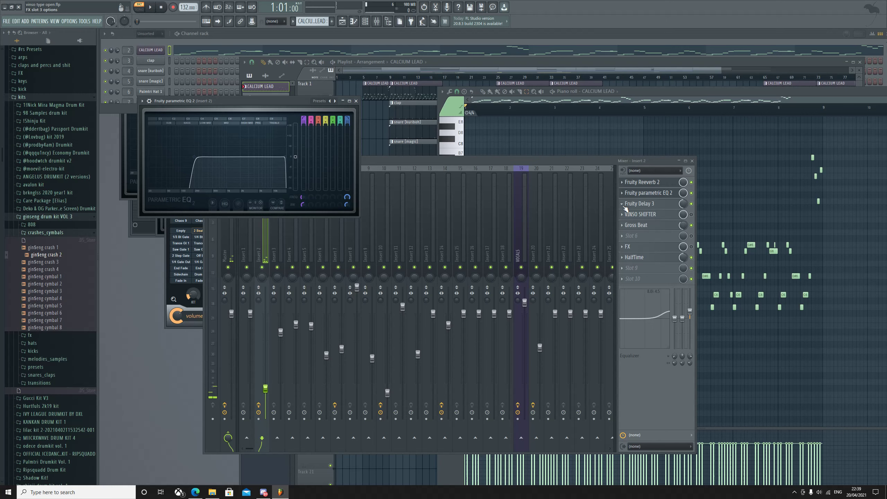
pyautogui.click(641, 204)
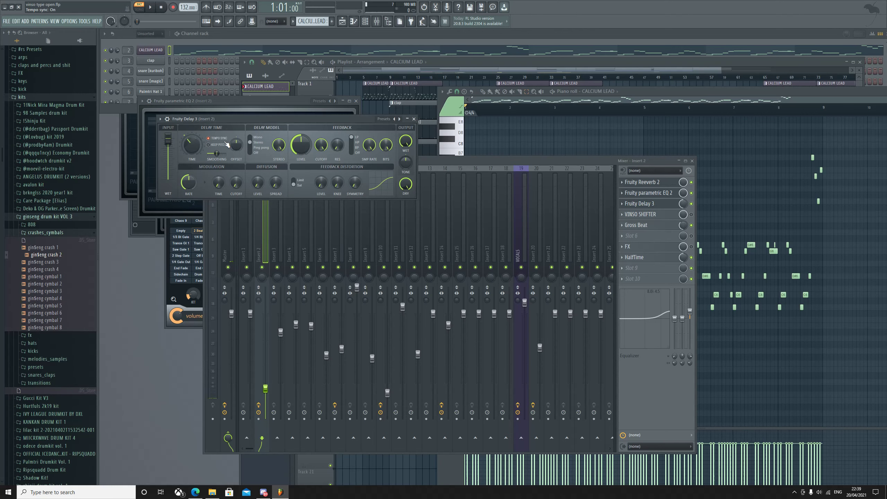
pyautogui.click(636, 226)
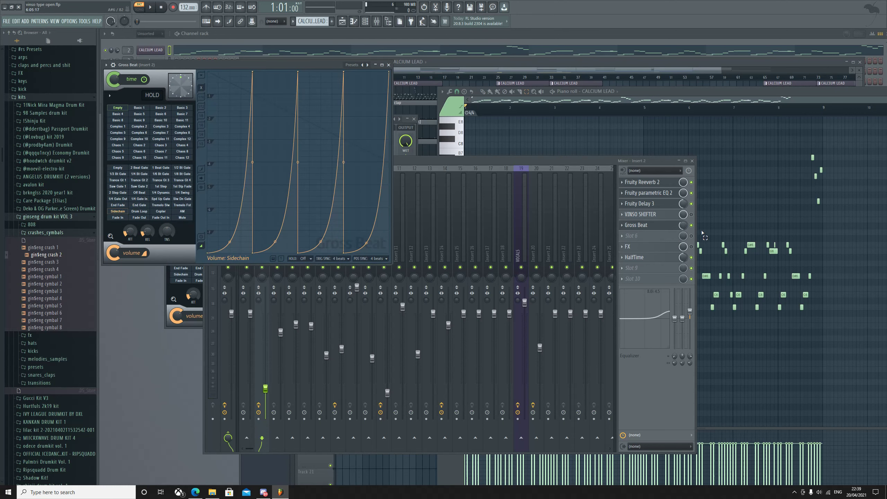
pyautogui.click(645, 259)
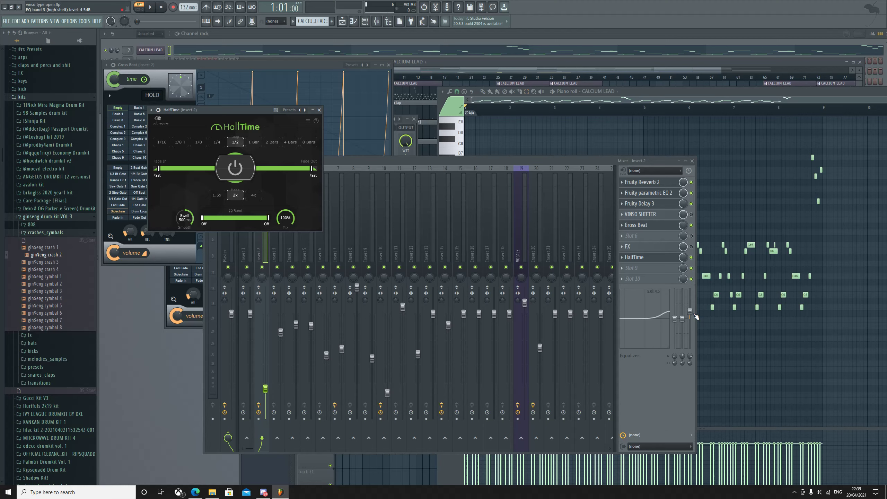
# - Close the HalfTime and Gross Beat effect windows
pyautogui.click(319, 110)
pyautogui.click(389, 64)
pyautogui.click(516, 92)
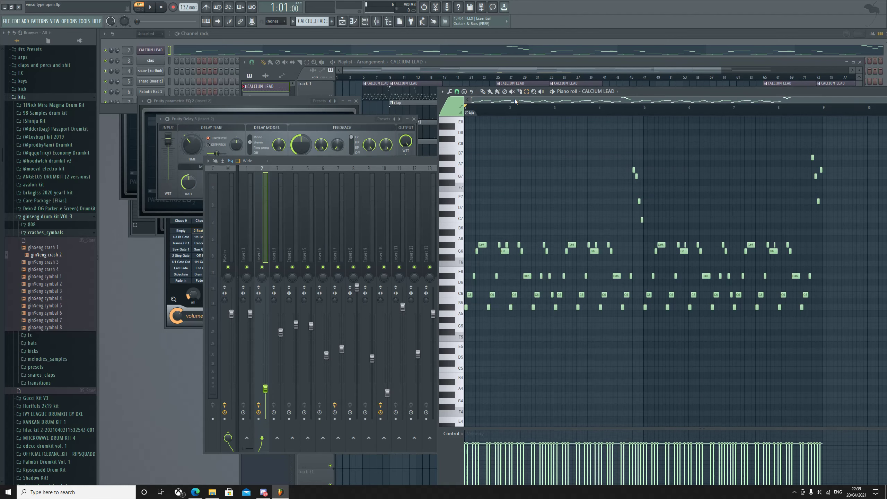
# - Show the clap channel's notes in the piano roll, play them, and view Insert 3
pyautogui.click(601, 92)
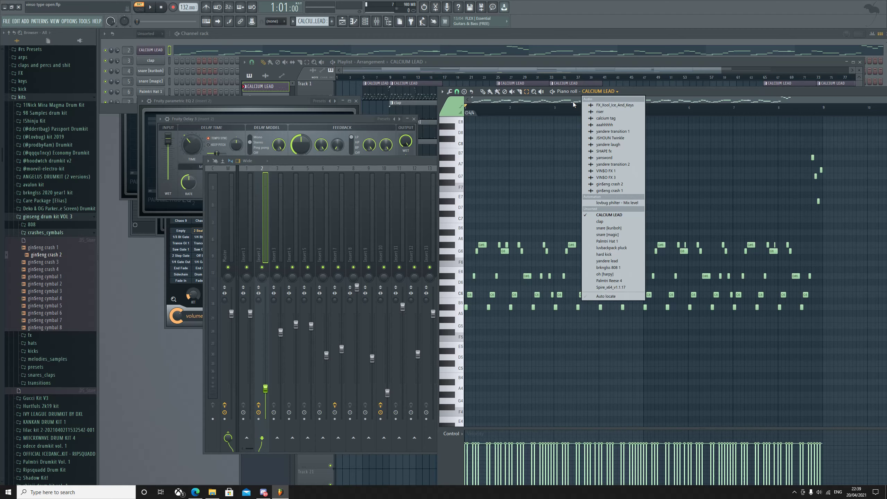
pyautogui.click(611, 221)
pyautogui.press('space')
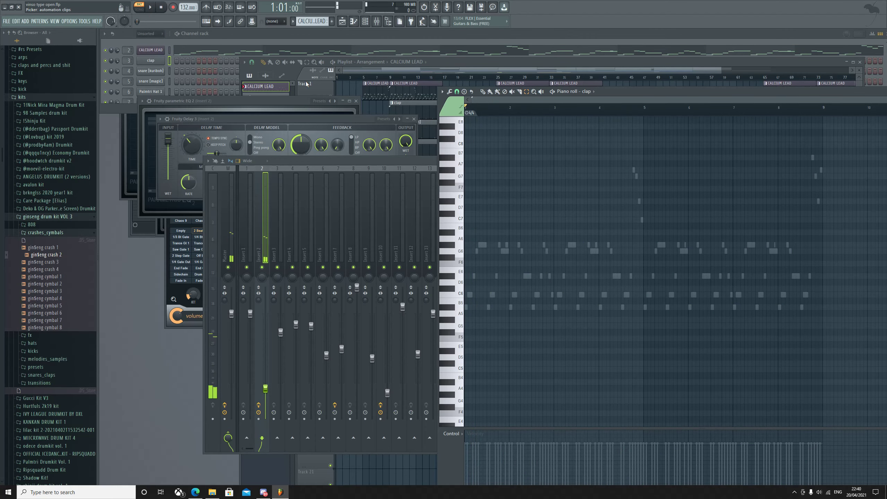
pyautogui.press('F9')
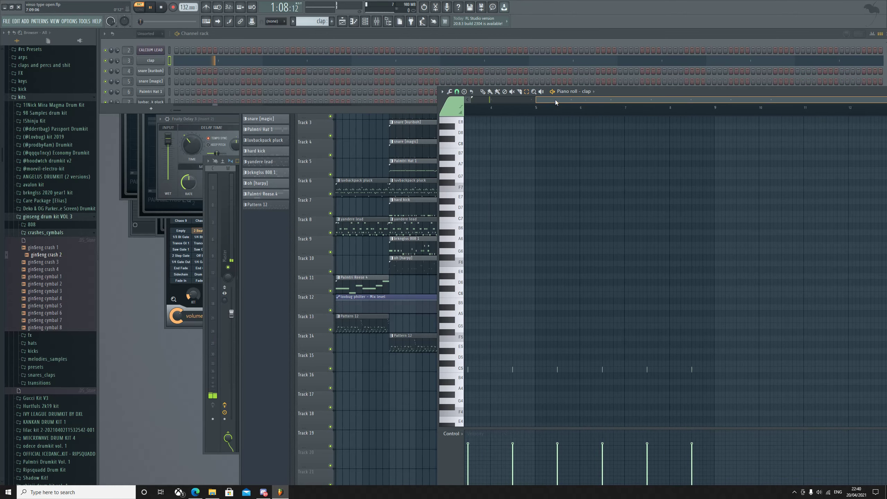
pyautogui.scroll(-3, 587, 239)
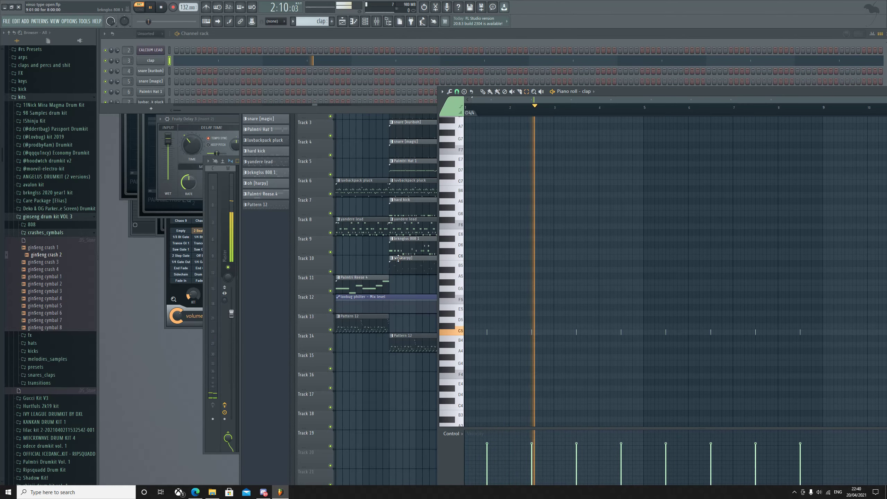
pyautogui.press('F9')
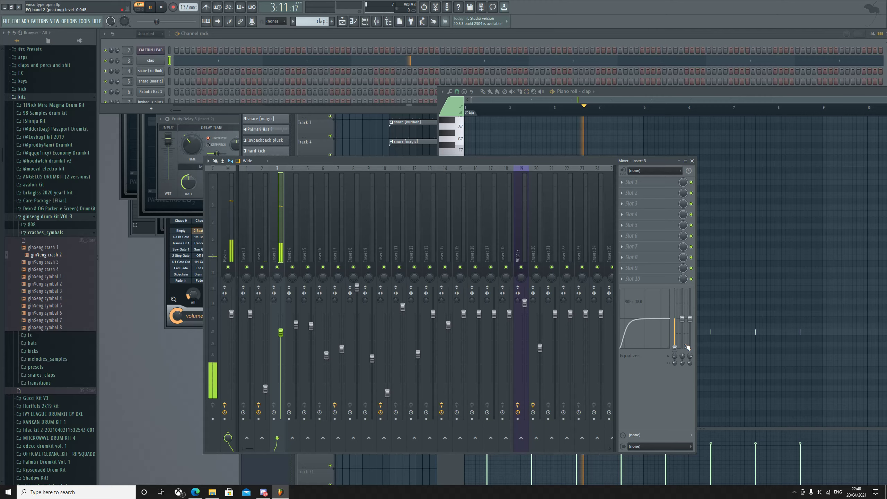
pyautogui.click(413, 129)
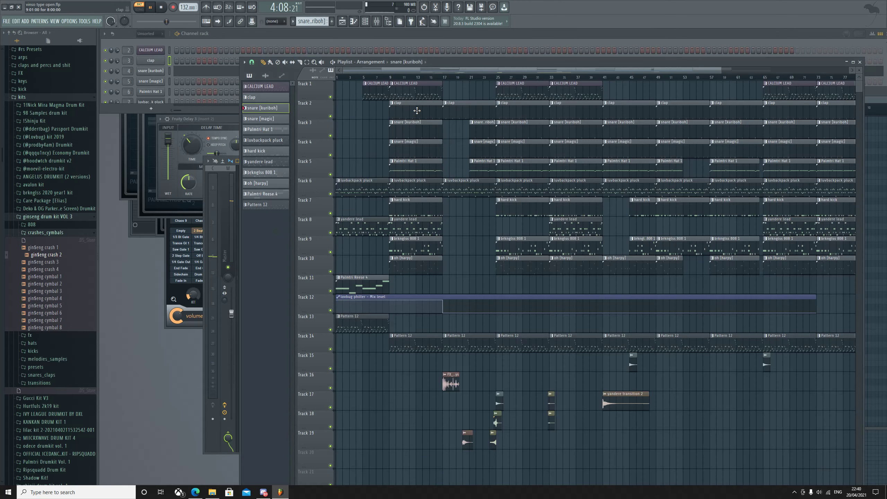
pyautogui.doubleClick(413, 130)
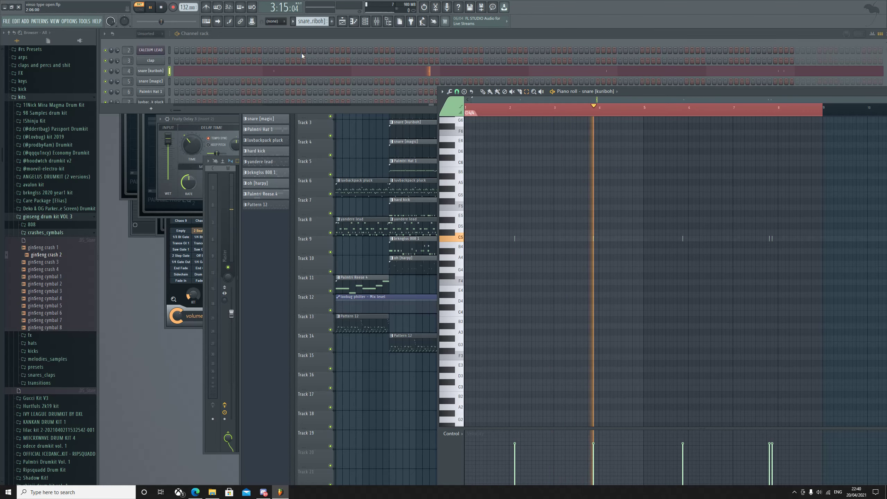
pyautogui.doubleClick(404, 141)
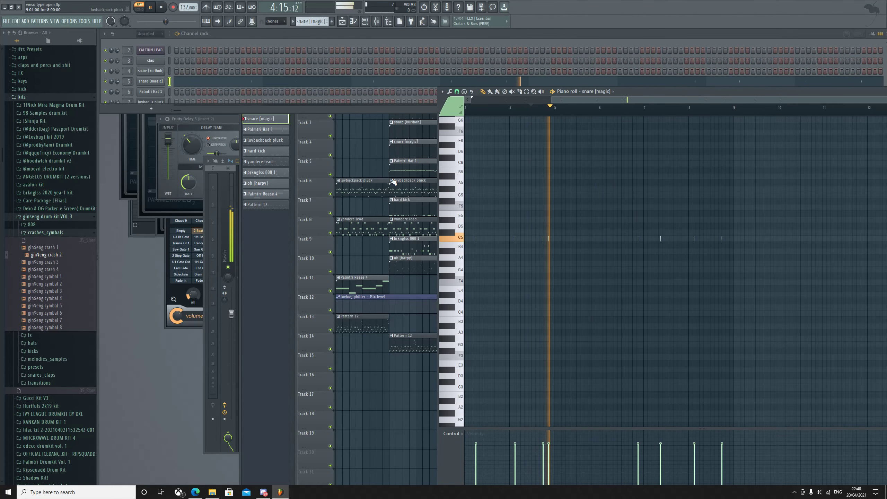
pyautogui.press('F5')
pyautogui.doubleClick(414, 175)
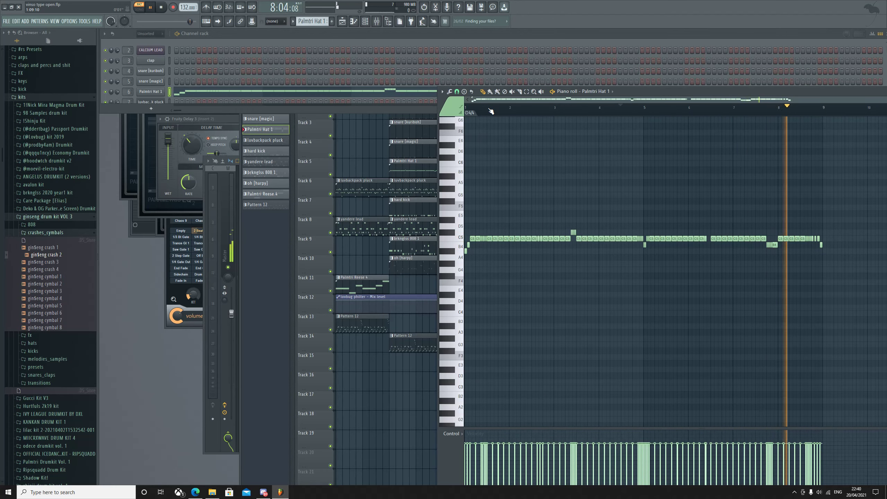
pyautogui.press('F9')
pyautogui.click(323, 234)
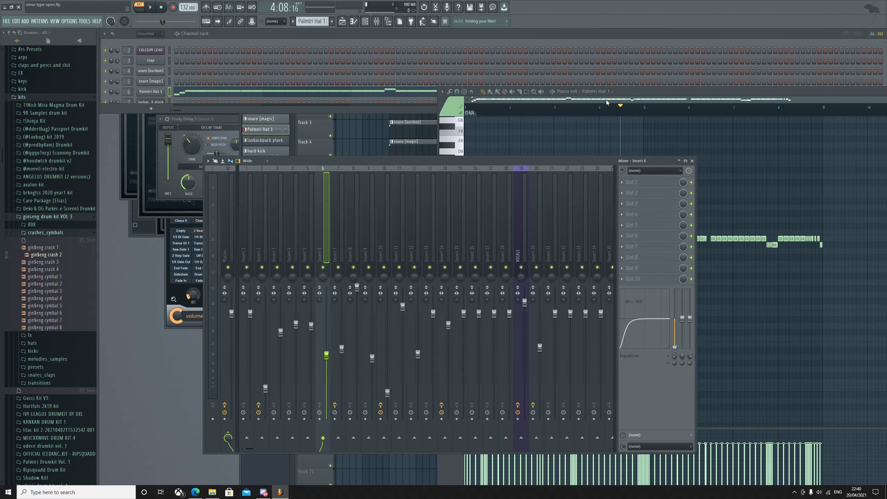
pyautogui.press('F5')
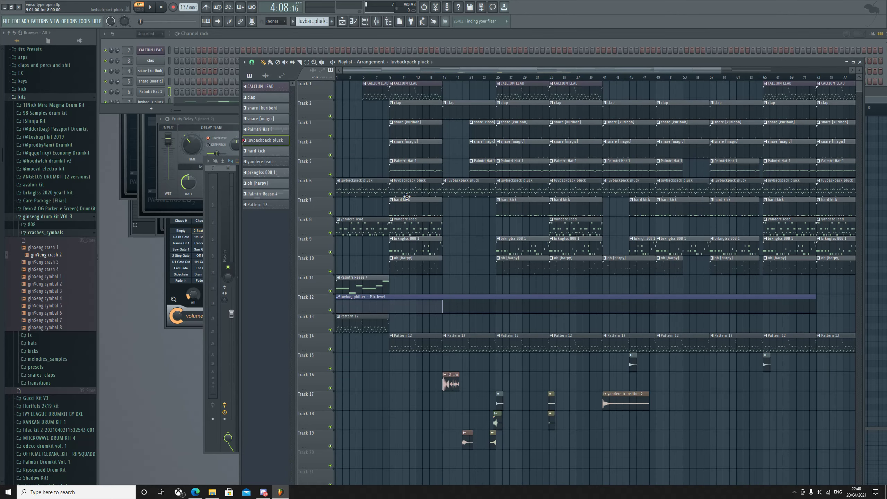
# - Open the luvbackpack pluck pattern and its Spire synth, browse the bank list, then close it
pyautogui.doubleClick(405, 202)
pyautogui.scroll(3, 536, 166)
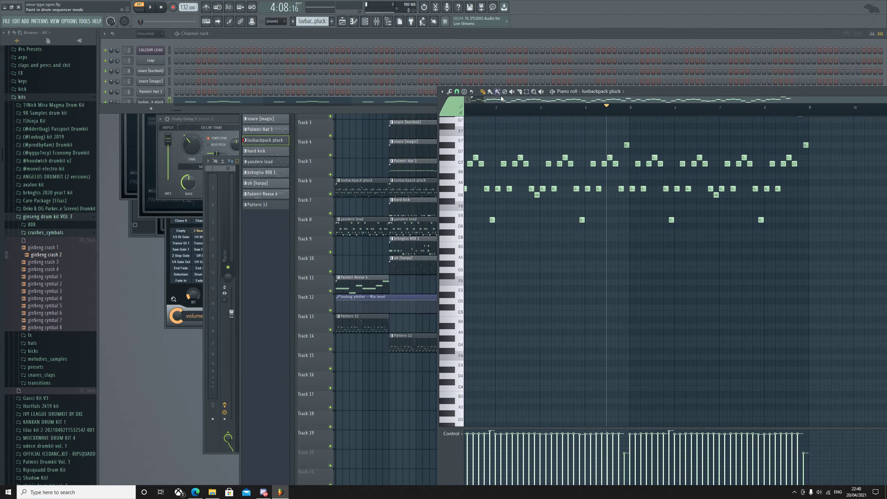
pyautogui.scroll(4, 518, 102)
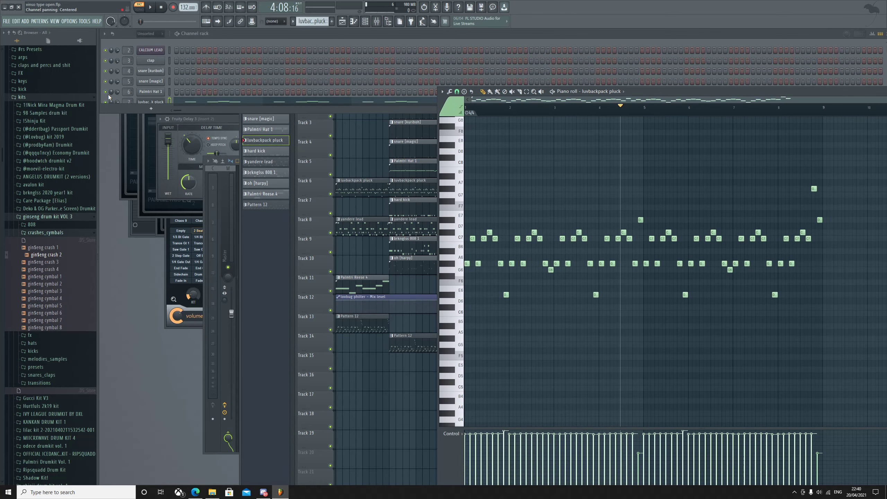
pyautogui.scroll(-3, 212, 72)
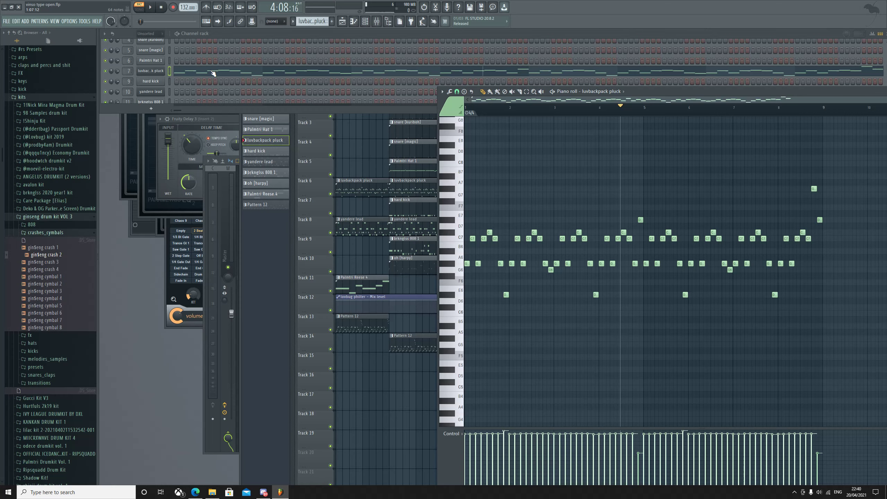
pyautogui.click(150, 70)
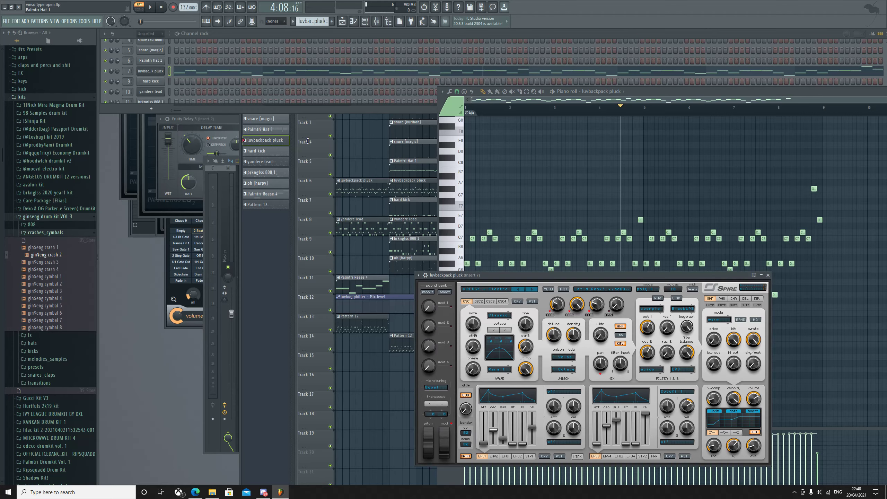
pyautogui.scroll(-3, 155, 79)
pyautogui.moveTo(537, 277); pyautogui.dragTo(527, 252)
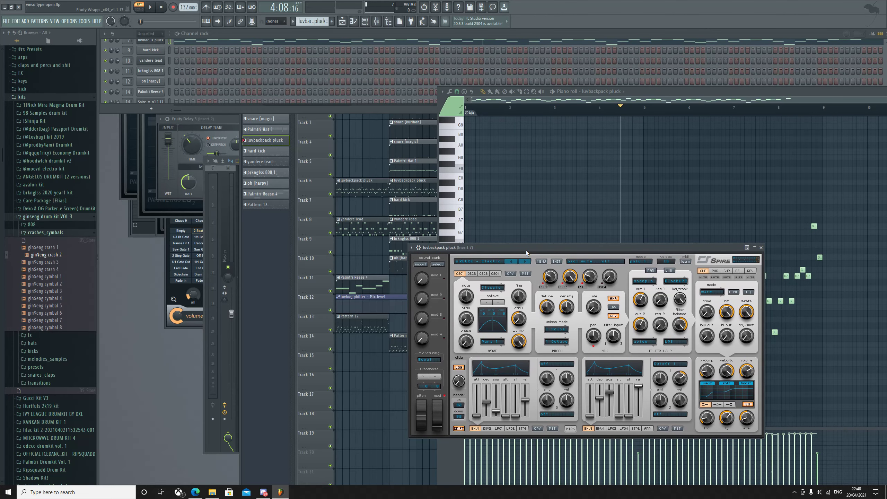
pyautogui.click(541, 262)
pyautogui.moveTo(558, 269)
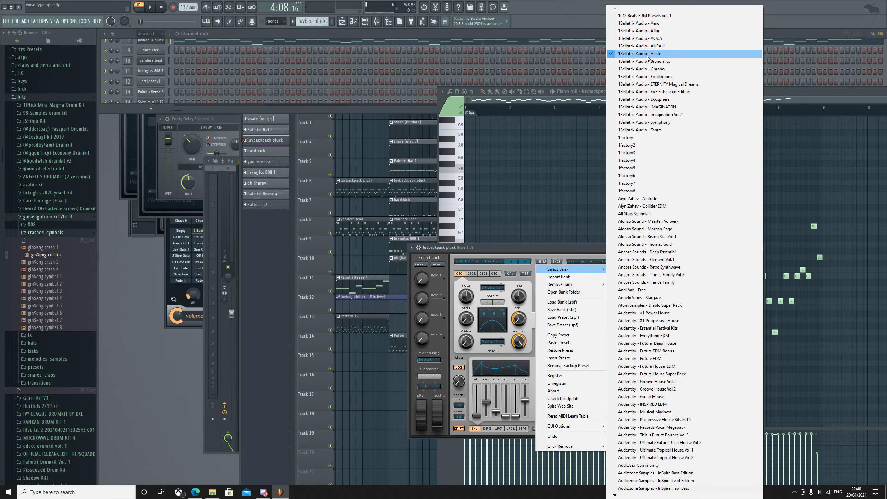
pyautogui.click(563, 97)
# - Play the pluck pattern and inspect Insert 7's Fruity parametric EQ 2
pyautogui.click(215, 190)
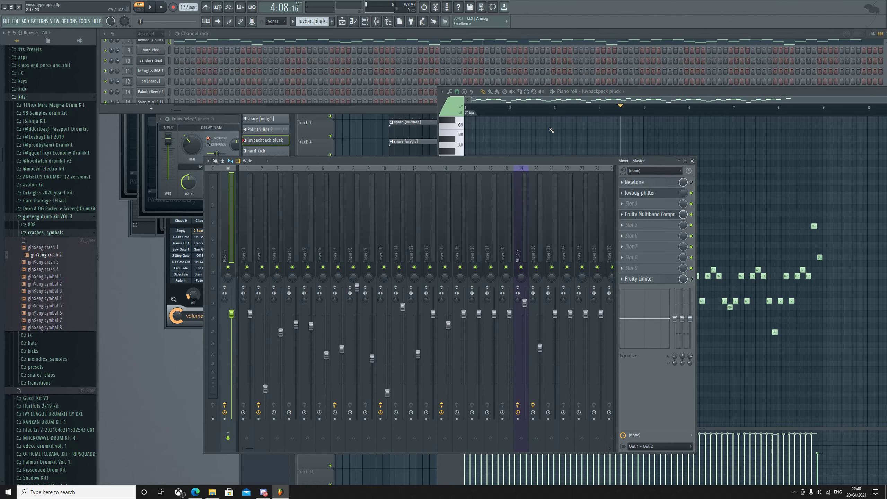
pyautogui.click(572, 107)
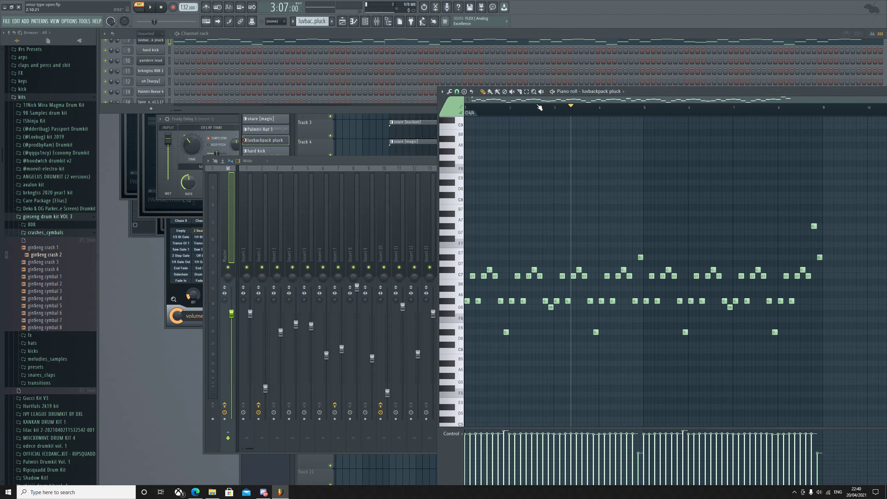
pyautogui.press('space')
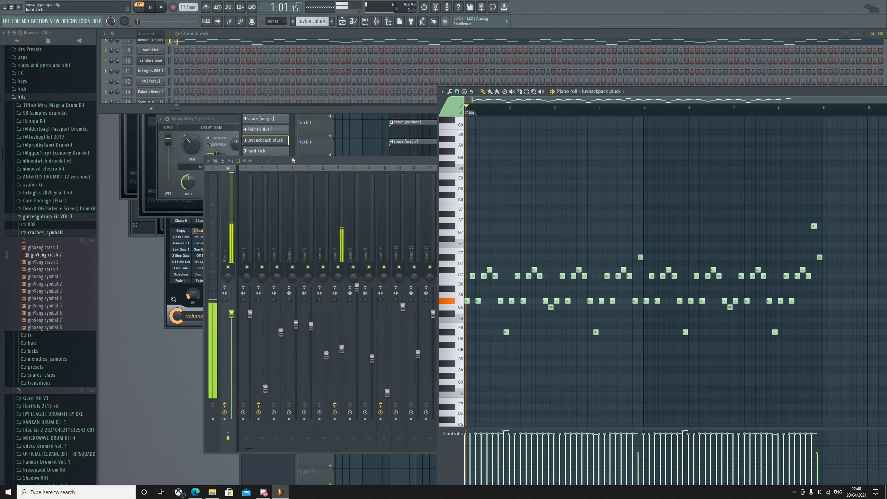
pyautogui.click(338, 245)
pyautogui.click(648, 182)
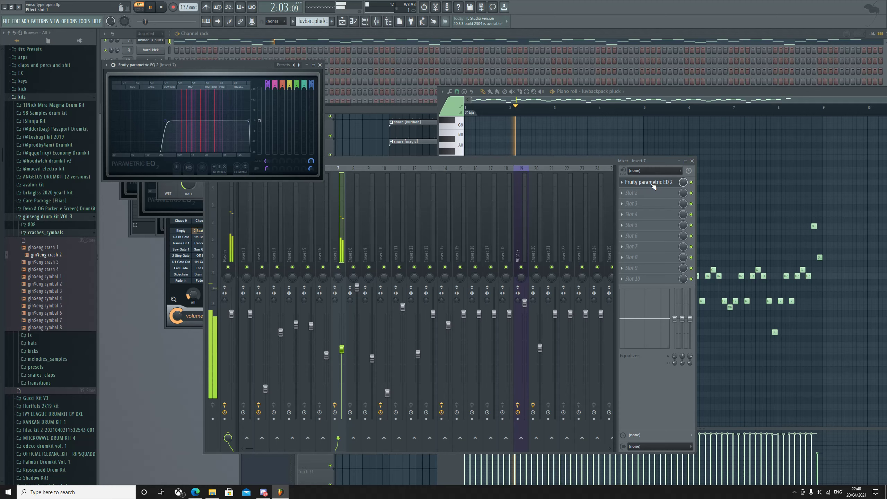
pyautogui.click(319, 65)
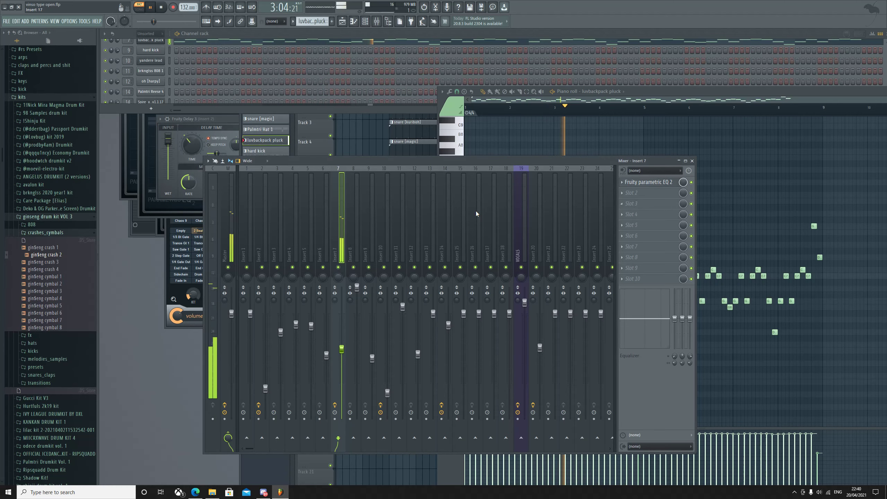
# - Jump the playhead near the pluck pattern's end, stop playback, and lower the channel rack
pyautogui.click(640, 108)
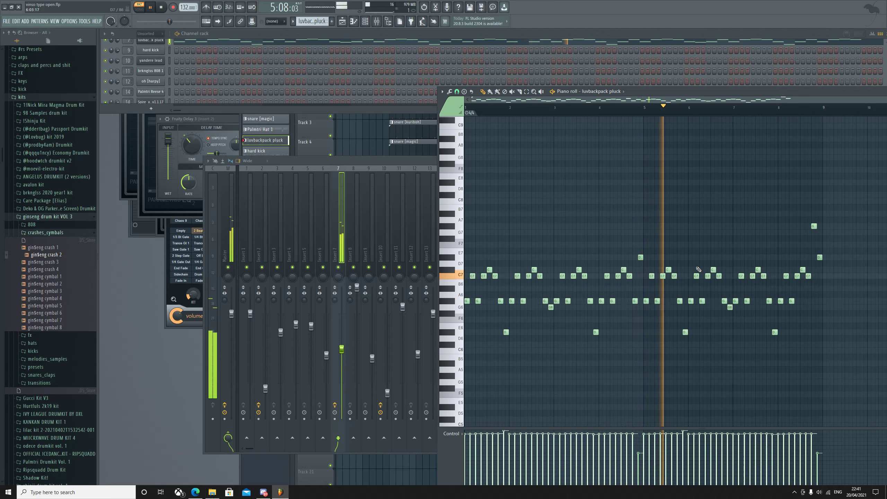
pyautogui.click(801, 109)
pyautogui.press('space')
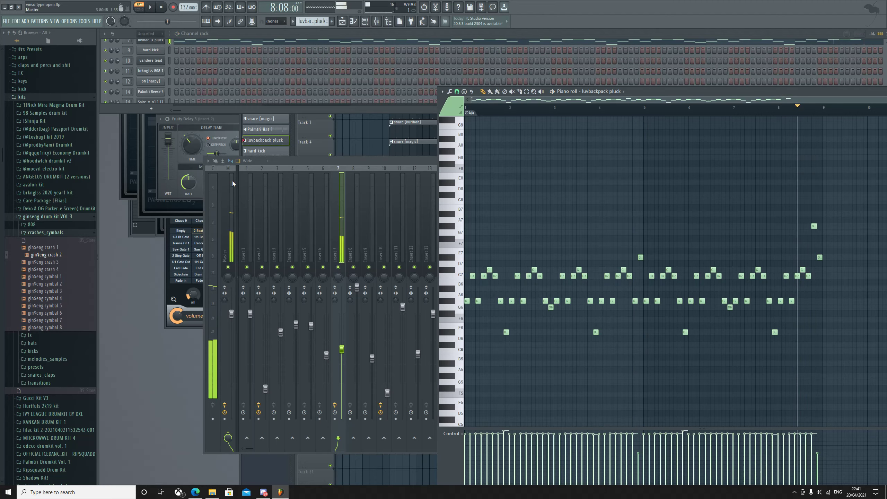
pyautogui.moveTo(255, 35); pyautogui.dragTo(258, 50)
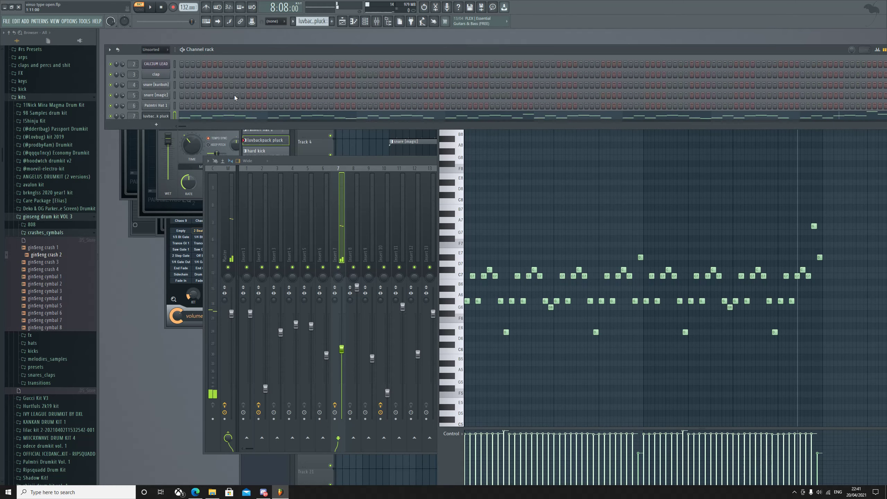
pyautogui.scroll(3, 234, 95)
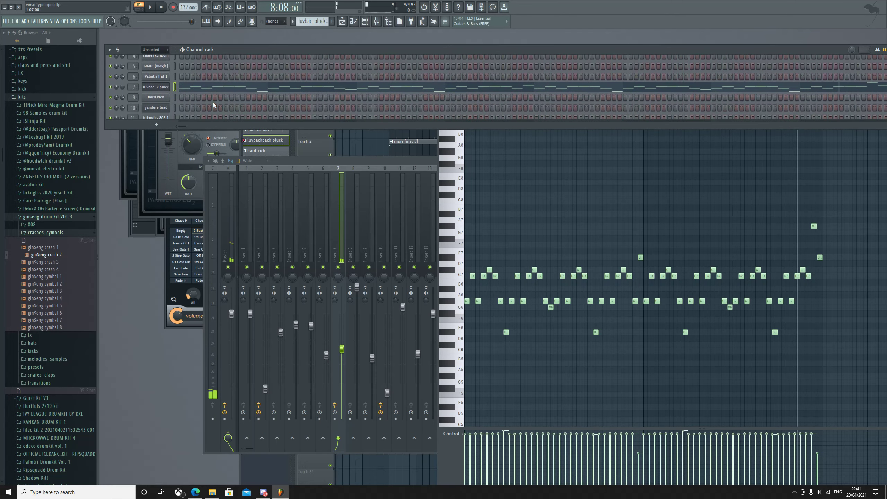
# - Play the hard kick pattern, check its Insert 9, and return to the playlist
pyautogui.click(421, 147)
pyautogui.doubleClick(568, 201)
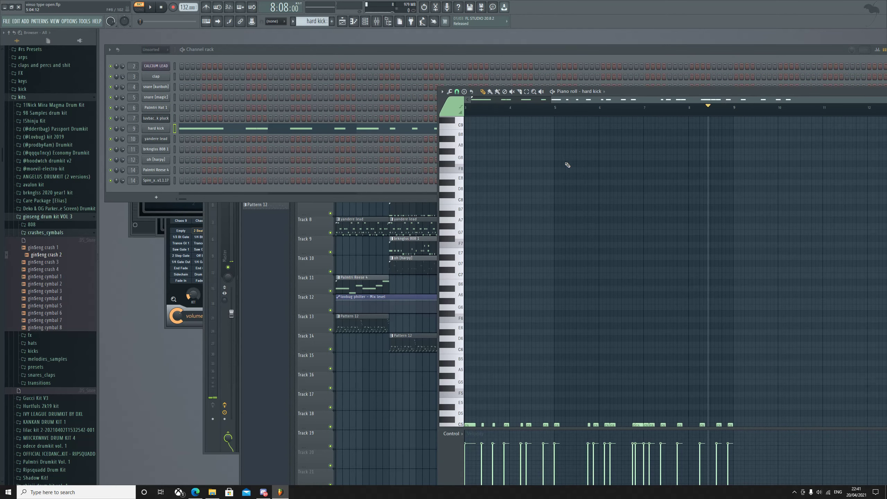
pyautogui.moveTo(575, 100); pyautogui.dragTo(485, 100)
pyautogui.scroll(-3, 623, 243)
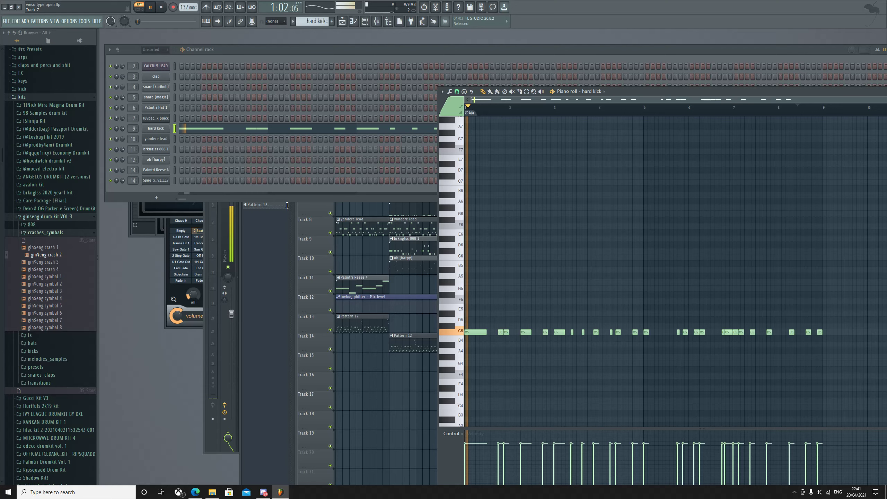
pyautogui.press('F9')
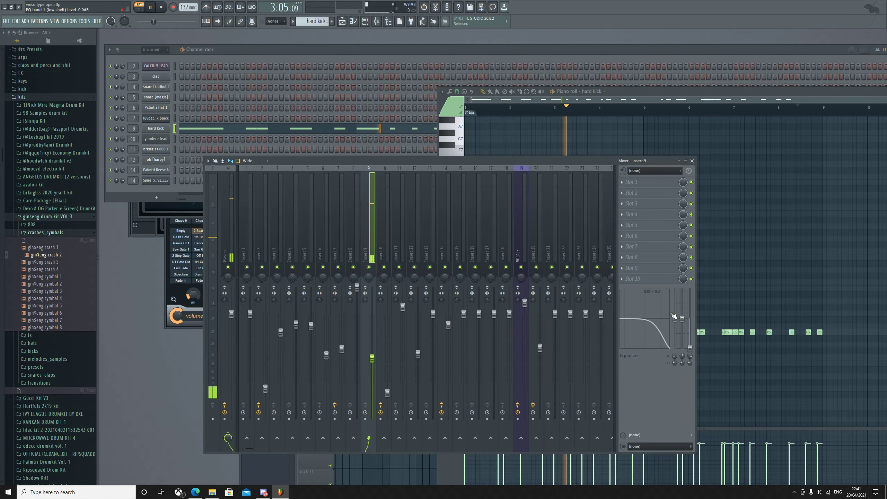
pyautogui.click(763, 278)
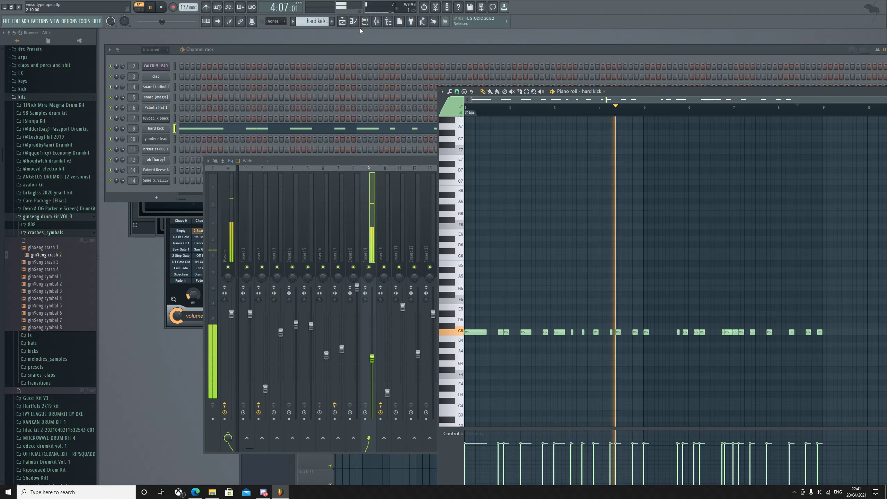
pyautogui.click(377, 22)
pyautogui.click(387, 21)
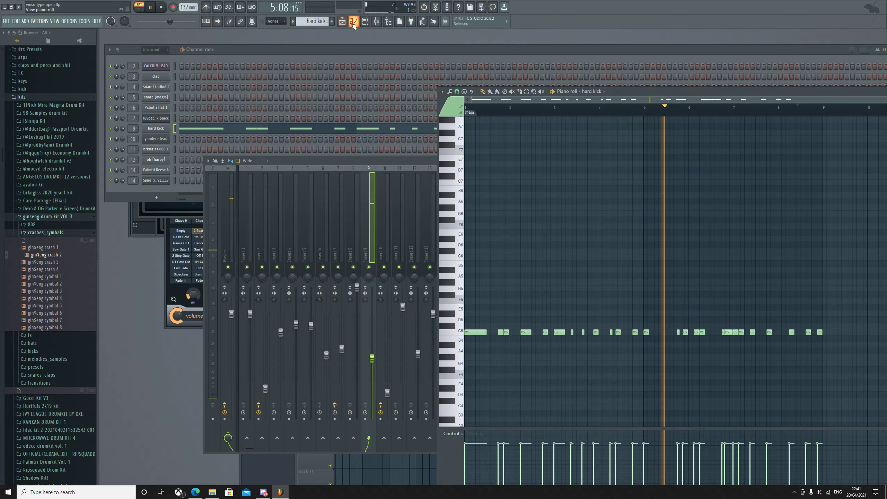
# - Play the yandere lead pattern, open SynthMaster past the update prompt, and raise its window
pyautogui.doubleClick(414, 220)
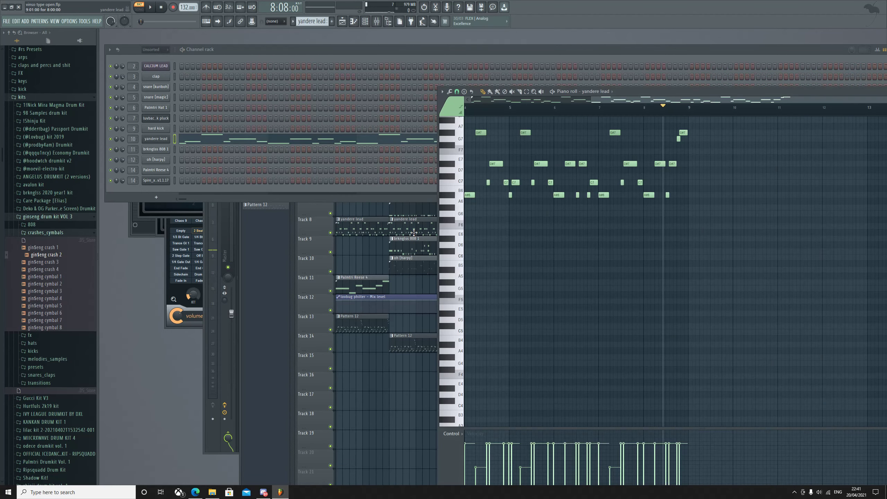
pyautogui.scroll(-3, 574, 107)
pyautogui.press('space')
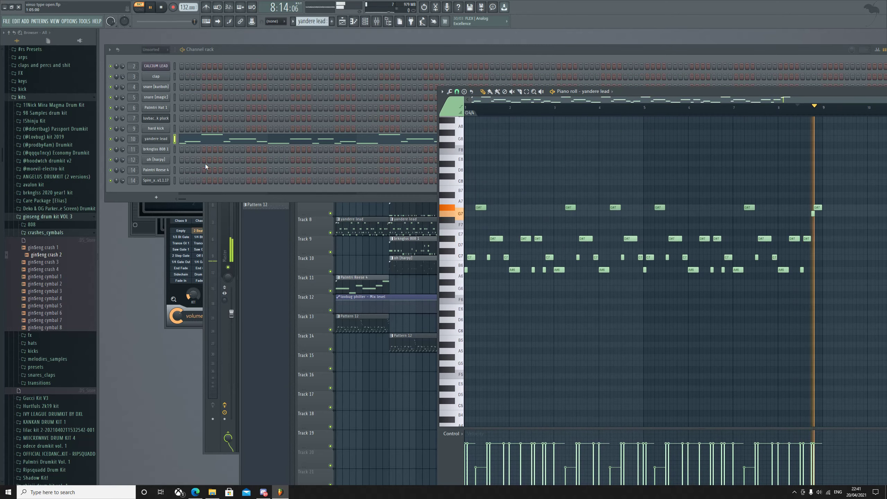
pyautogui.click(156, 138)
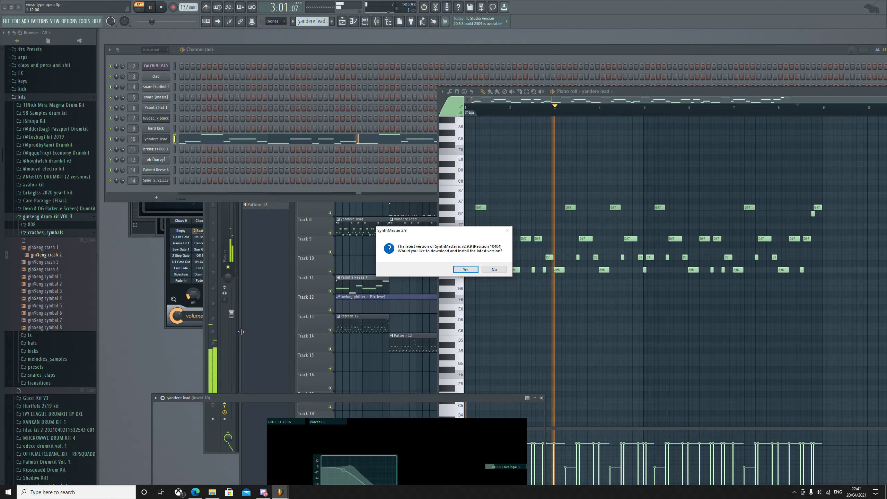
pyautogui.click(494, 269)
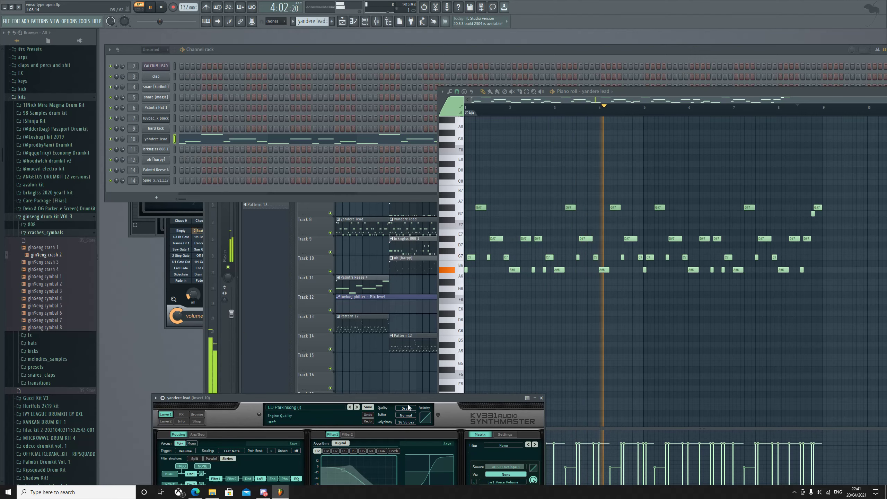
pyautogui.moveTo(408, 398); pyautogui.dragTo(409, 146)
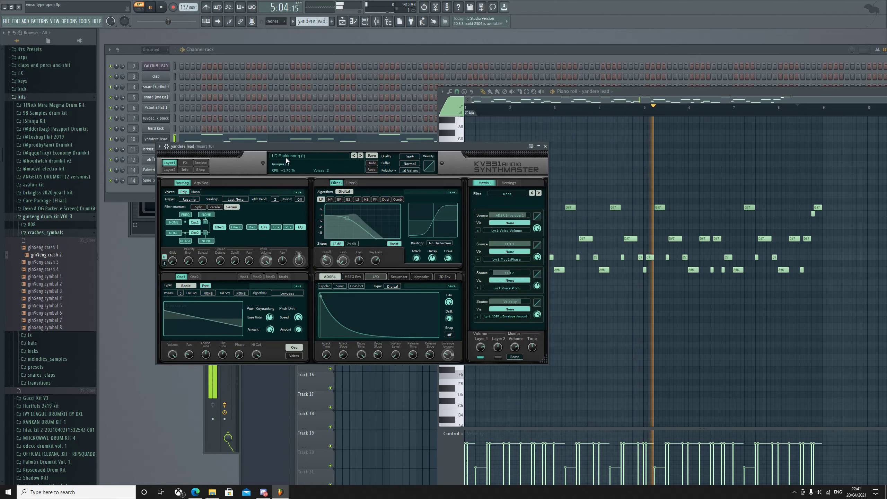
# - Close SynthMaster and open the reverb and Fruity parametric EQ 2 on Insert 10
pyautogui.click(545, 146)
pyautogui.press('F9')
pyautogui.click(387, 229)
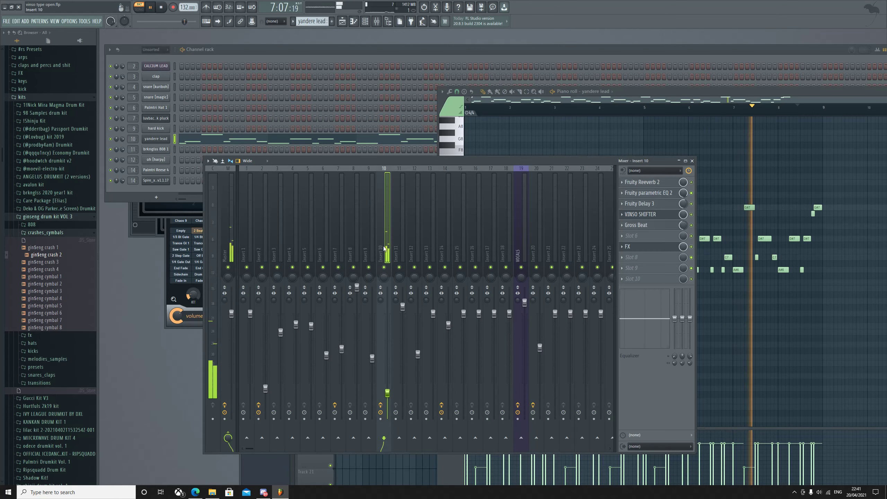
pyautogui.click(639, 182)
pyautogui.click(639, 193)
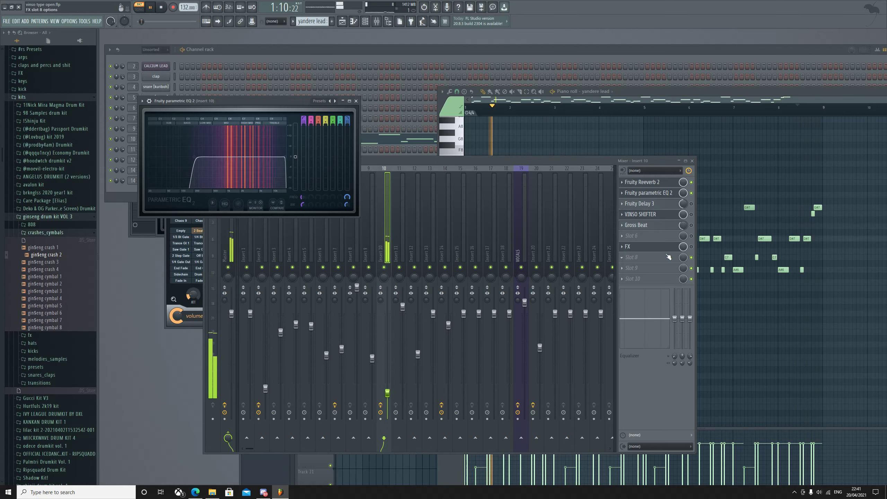
pyautogui.click(696, 217)
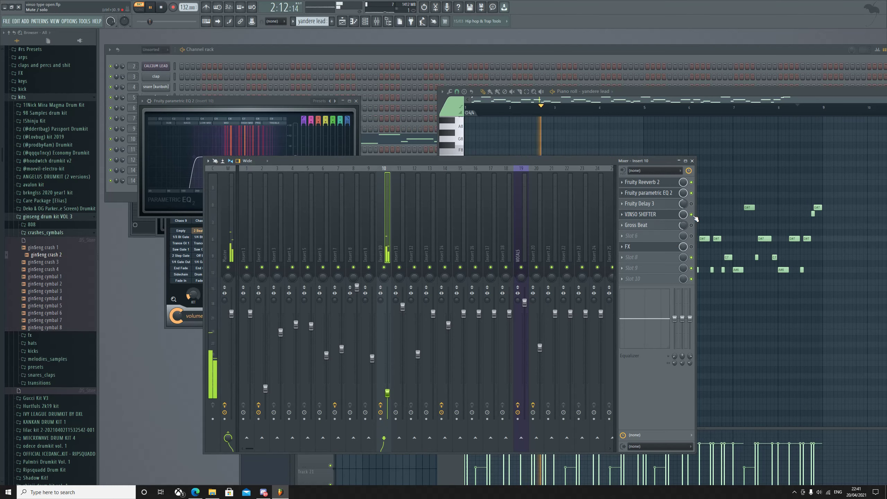
# - View the VINSO SHIFTER effect, then close the piano roll and mixer
pyautogui.click(652, 215)
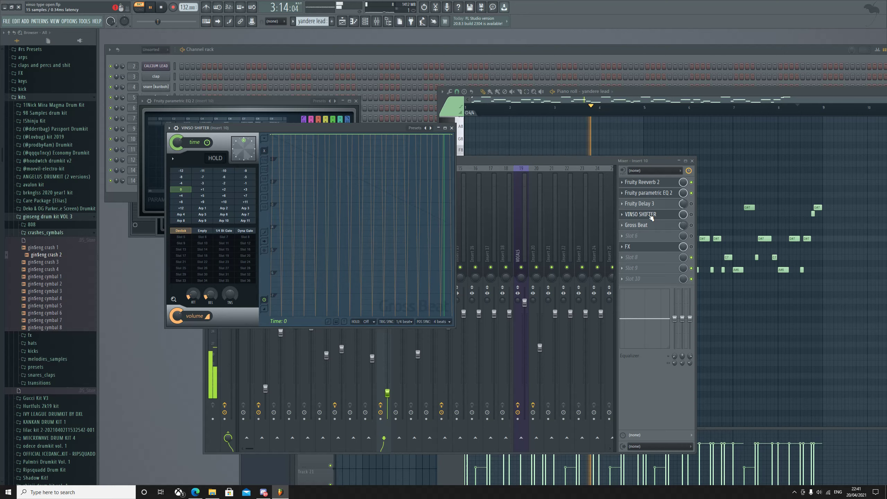
pyautogui.click(651, 217)
pyautogui.press('F7')
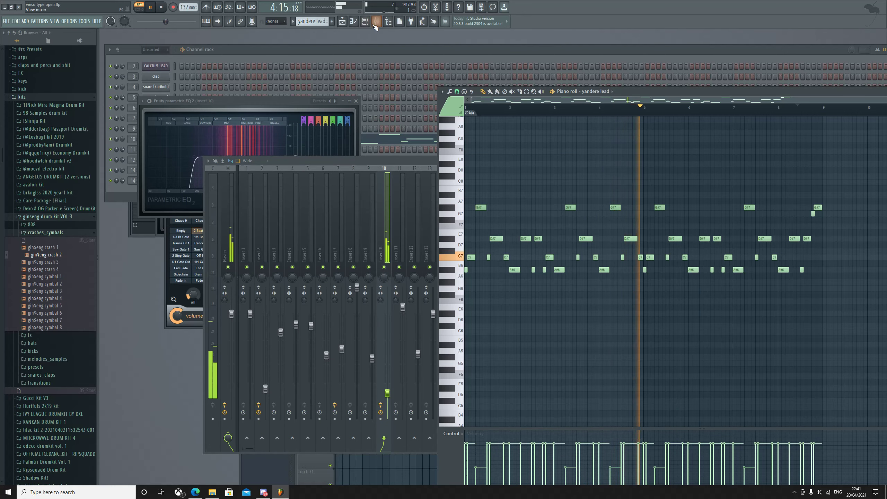
pyautogui.click(376, 22)
pyautogui.click(342, 22)
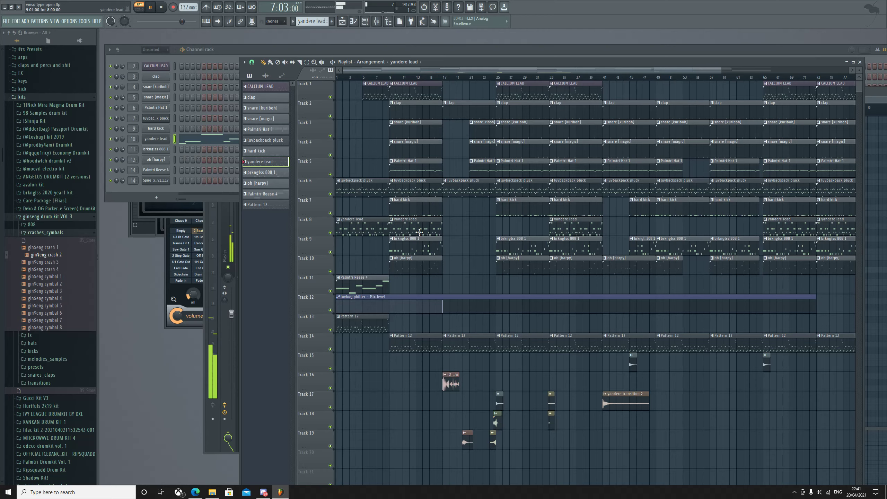
# - Play the brknglss 808 1 pattern and view its mixer insert
pyautogui.doubleClick(418, 247)
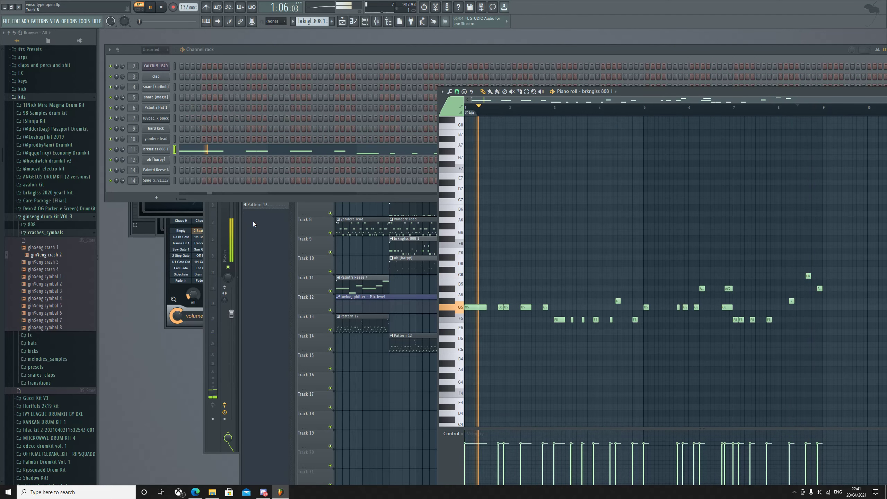
pyautogui.press('F9')
pyautogui.click(395, 244)
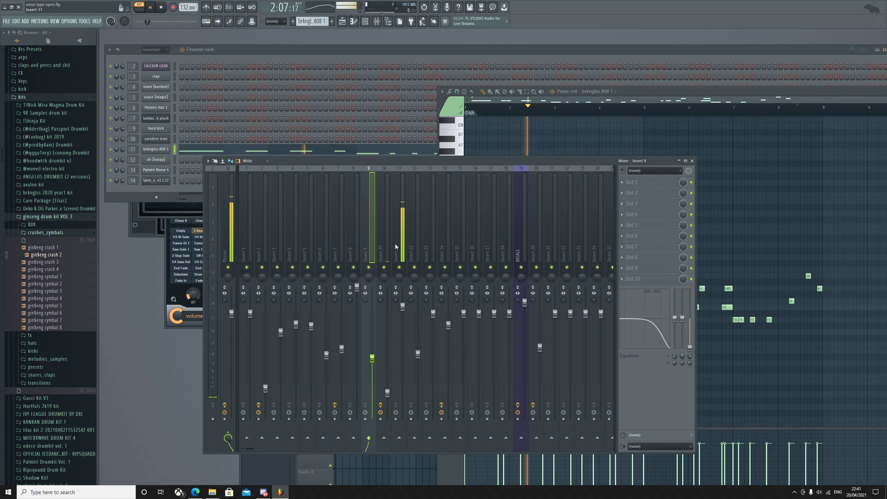
pyautogui.click(596, 103)
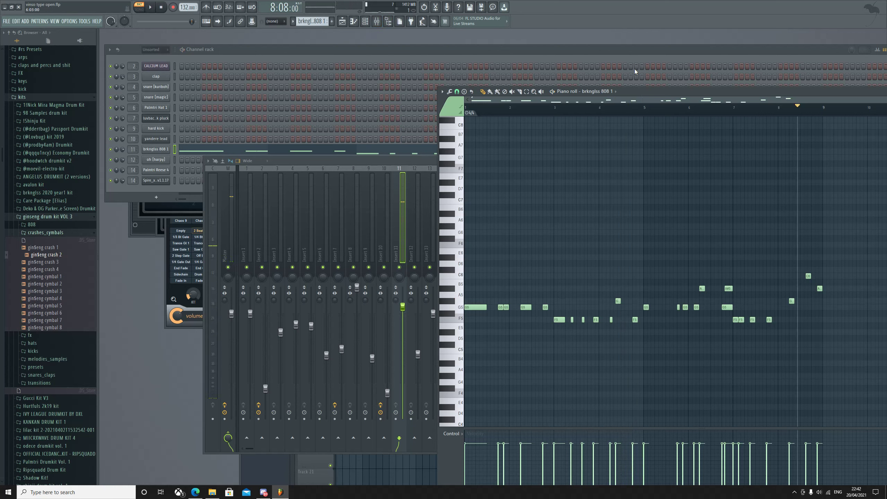
# - Switch the piano roll to luvbackpack pluck, open its Spire synth, and bring up the playlist
pyautogui.click(613, 92)
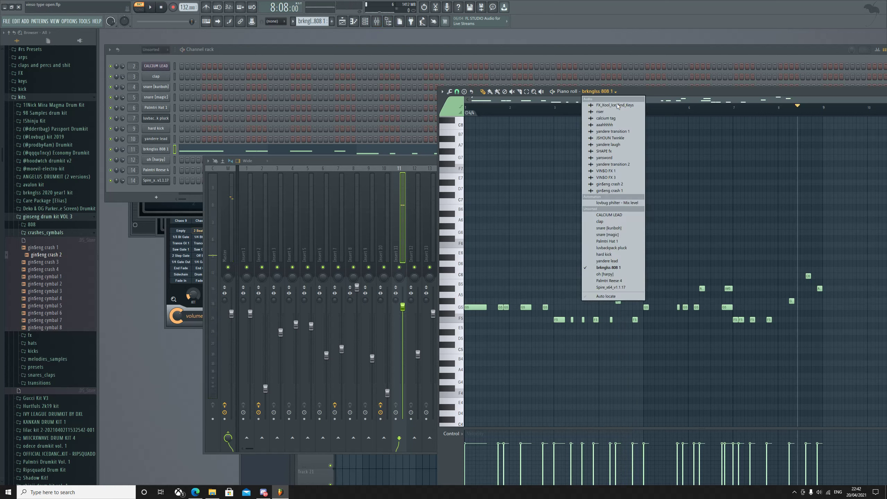
pyautogui.click(617, 248)
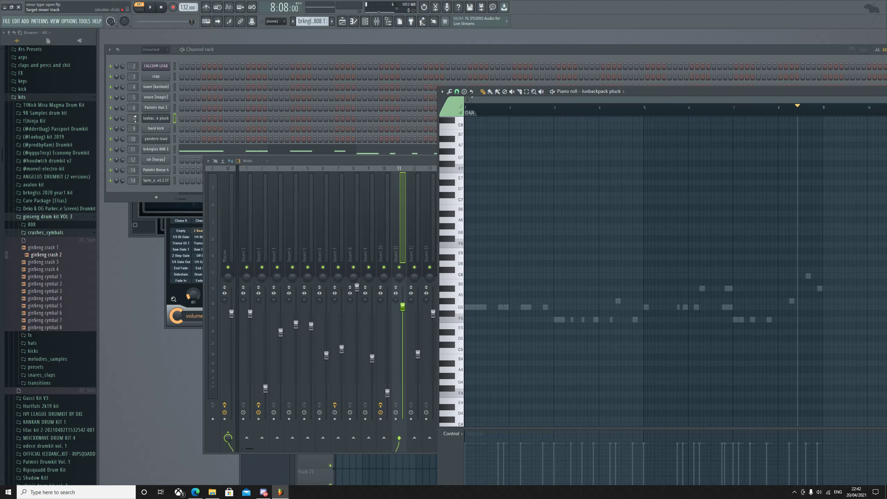
pyautogui.click(156, 119)
pyautogui.click(592, 111)
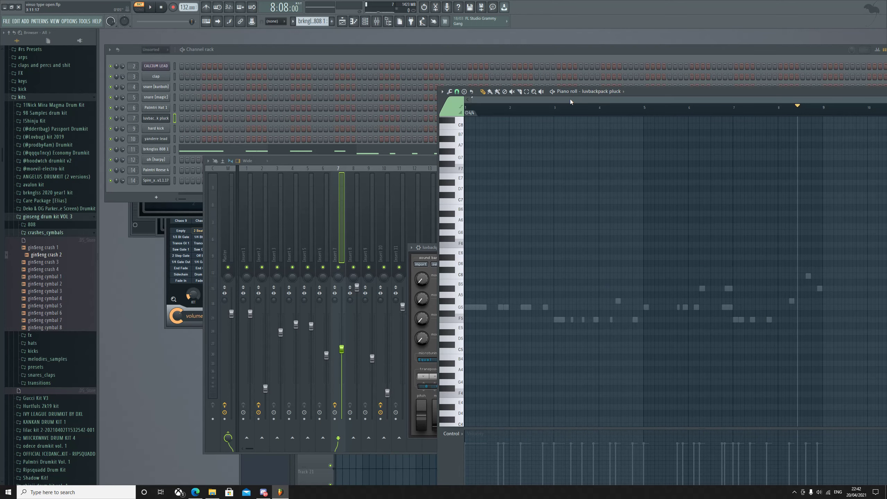
pyautogui.click(613, 93)
pyautogui.click(620, 250)
pyautogui.click(365, 21)
pyautogui.press('F5')
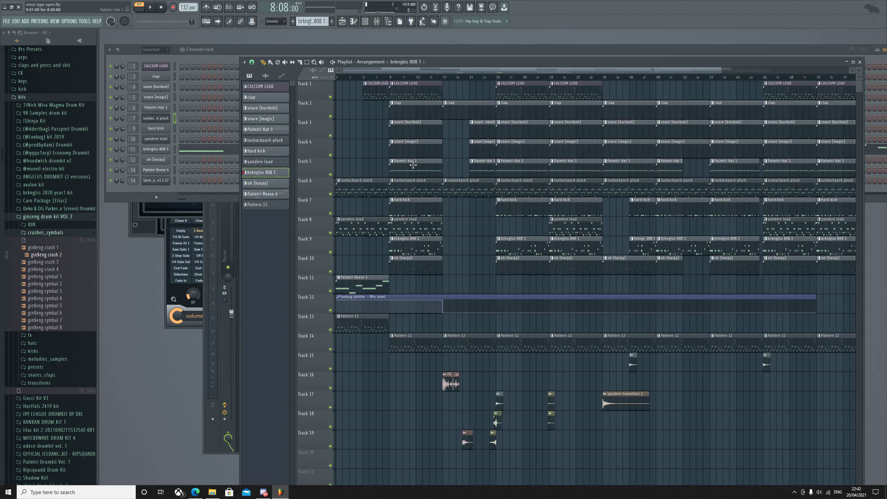
# - Play the luvbackpack pluck pattern in the piano roll, then show the brknglss 808 1 notes
pyautogui.doubleClick(426, 189)
pyautogui.hotkey('ctrl', 'b')
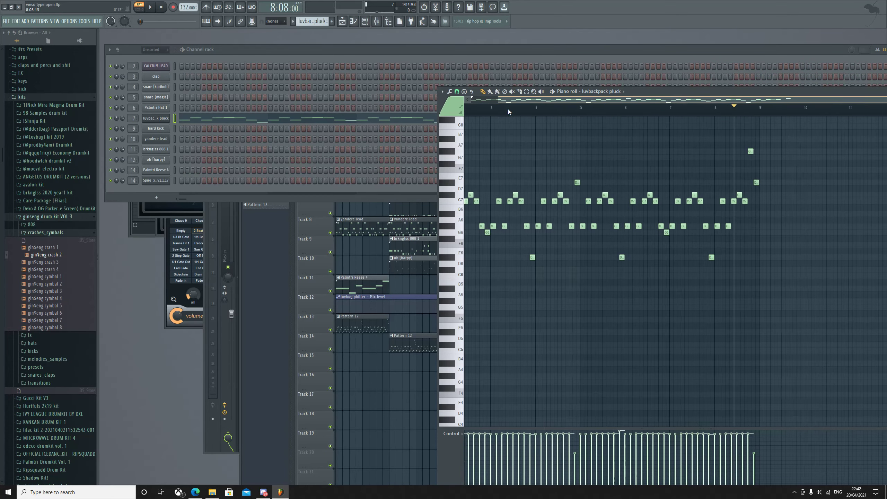
pyautogui.press('space')
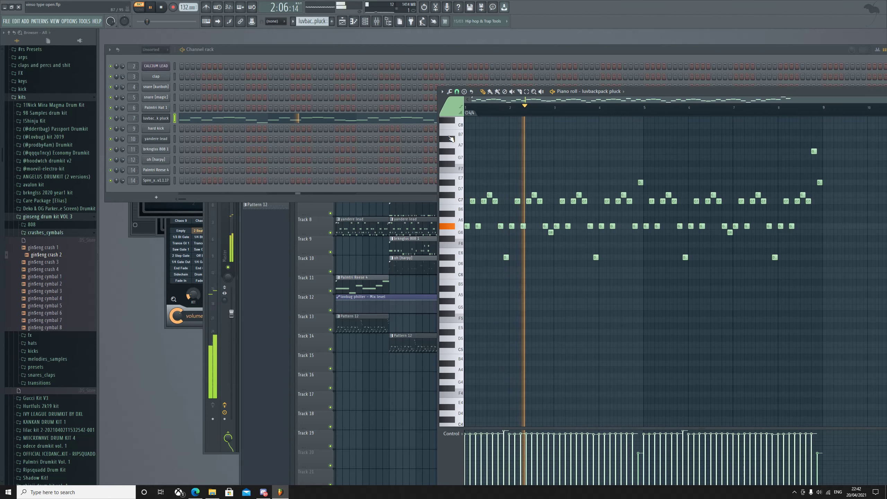
pyautogui.press('space')
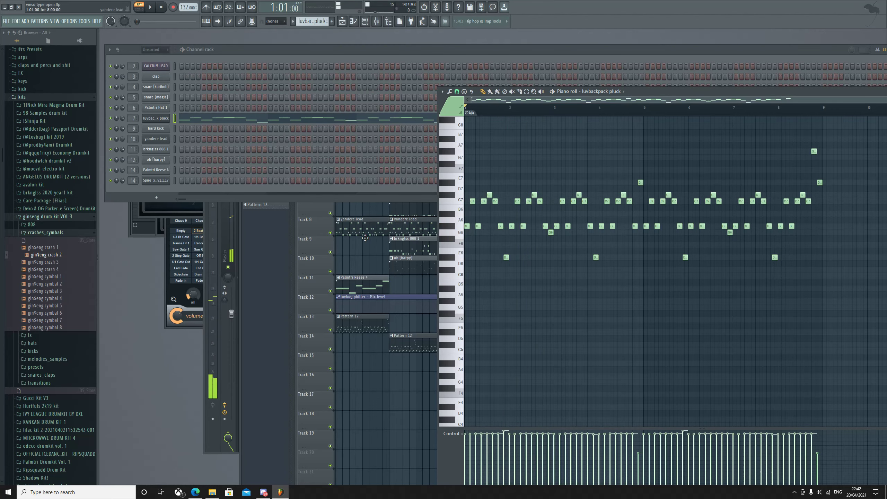
pyautogui.click(156, 149)
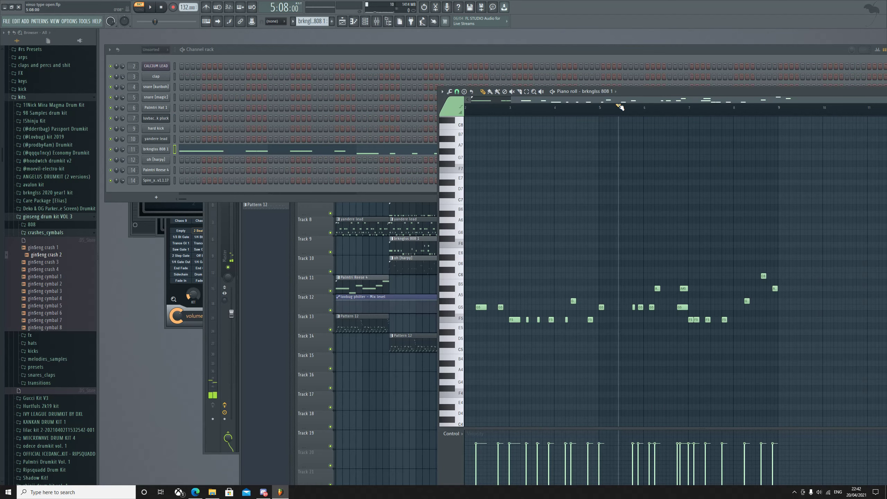
# - Play the 808 and oh [harpy] patterns, then bring the song arrangement playlist back up
pyautogui.press('space')
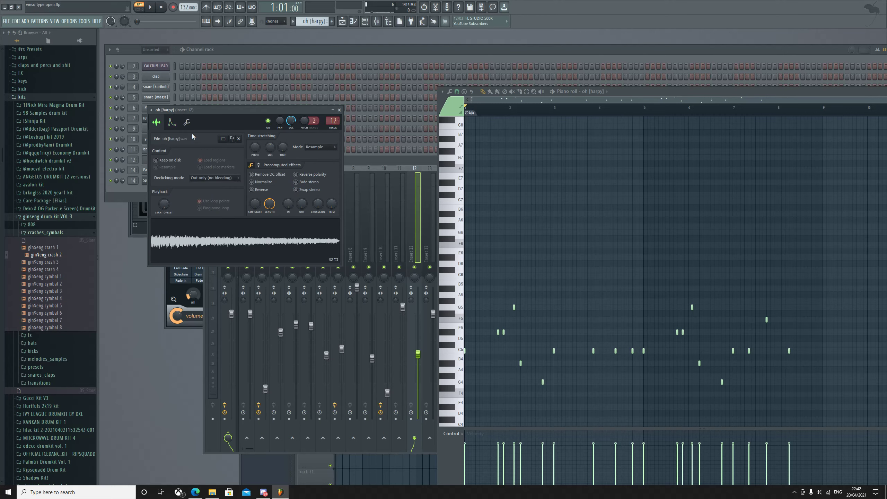
pyautogui.press('space')
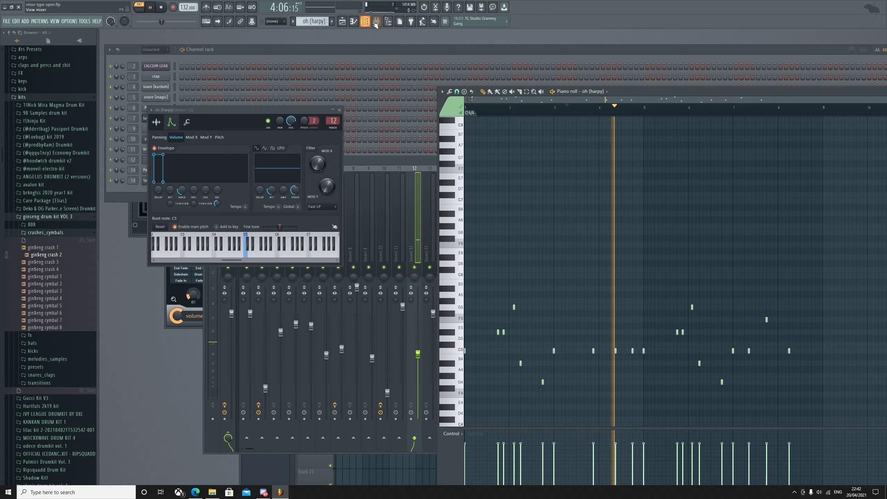
pyautogui.click(354, 21)
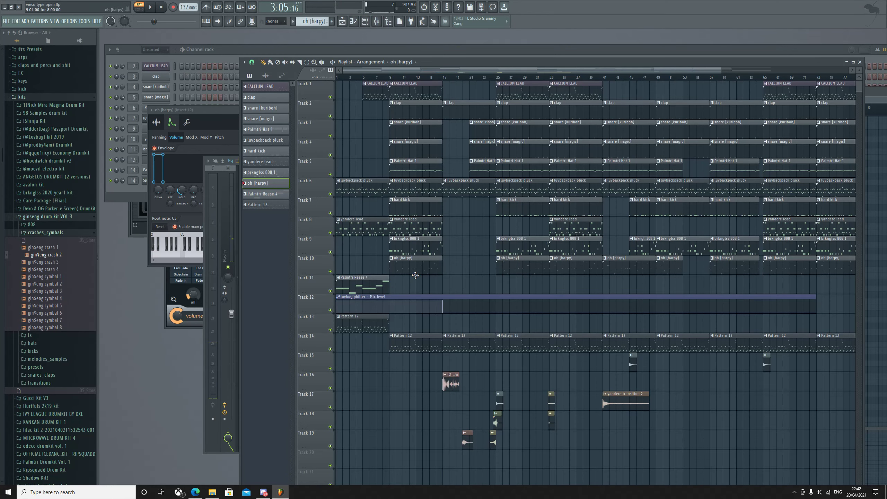
pyautogui.doubleClick(379, 286)
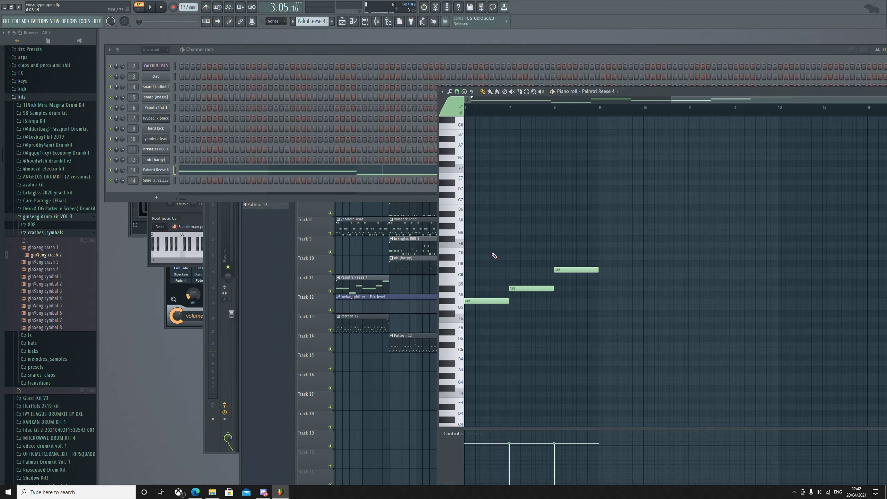
pyautogui.moveTo(682, 101); pyautogui.dragTo(510, 104)
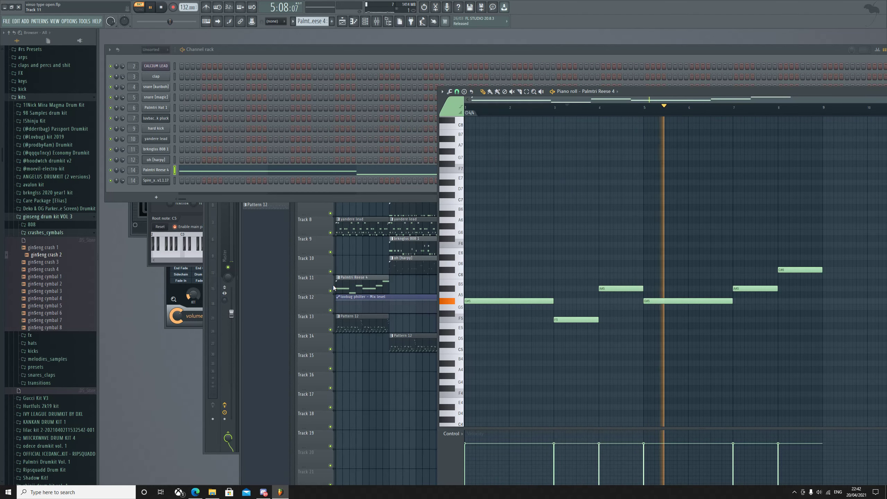
pyautogui.press('F9')
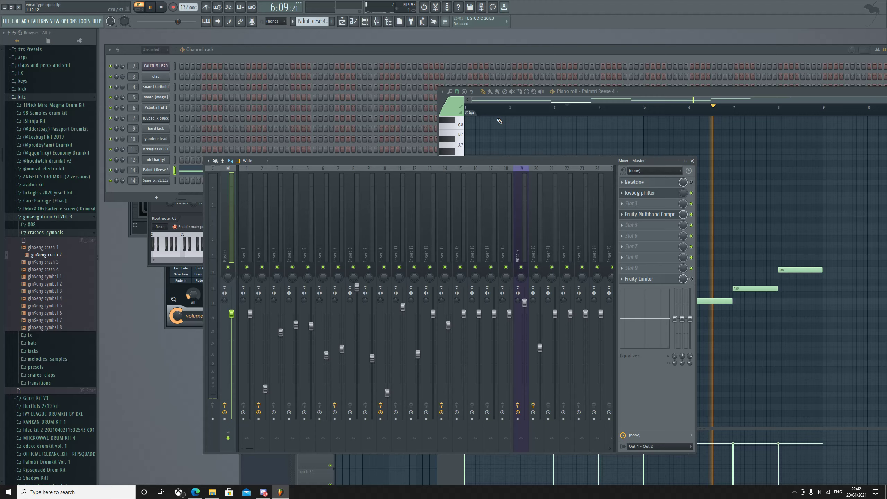
pyautogui.press('F7')
pyautogui.press('F9')
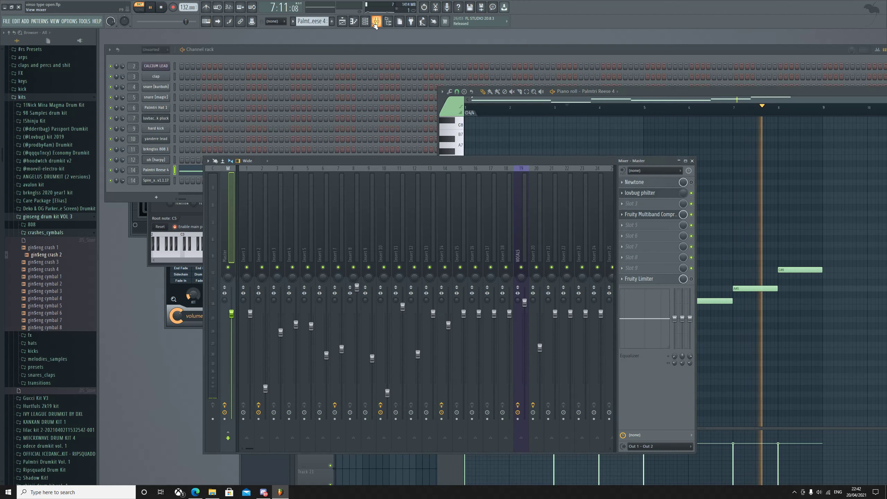
pyautogui.press('F5')
pyautogui.click(460, 73)
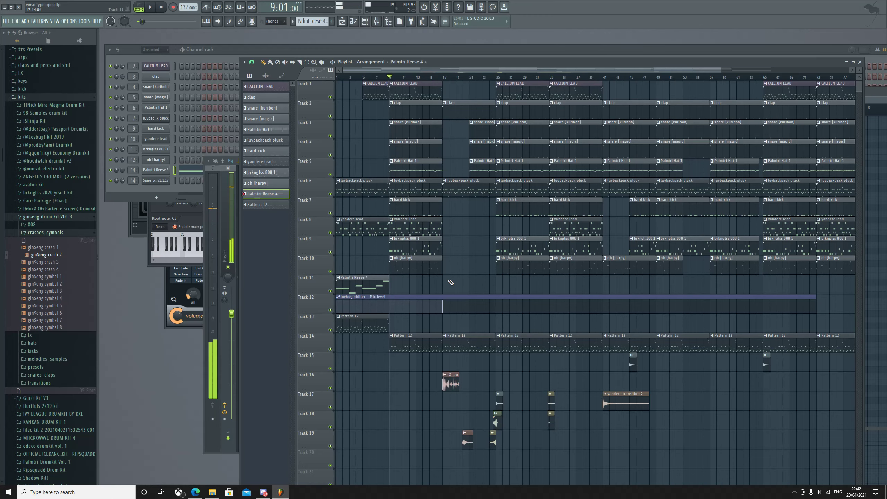
# - Open the Pattern 12 Spire melody in the piano roll and play it
pyautogui.doubleClick(421, 344)
pyautogui.hotkey('ctrl', 'b')
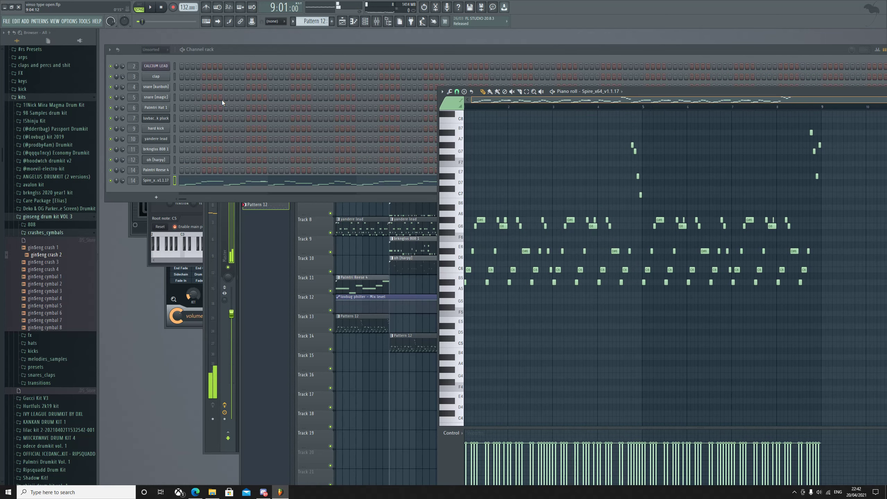
pyautogui.click(140, 7)
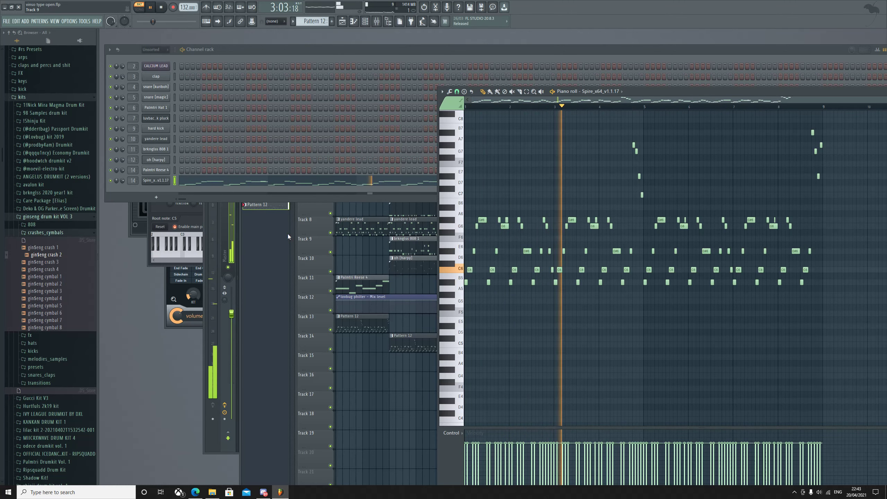
# - Open the Spire synth on mixer insert 14 and browse its preset banks
pyautogui.click(231, 237)
pyautogui.click(452, 258)
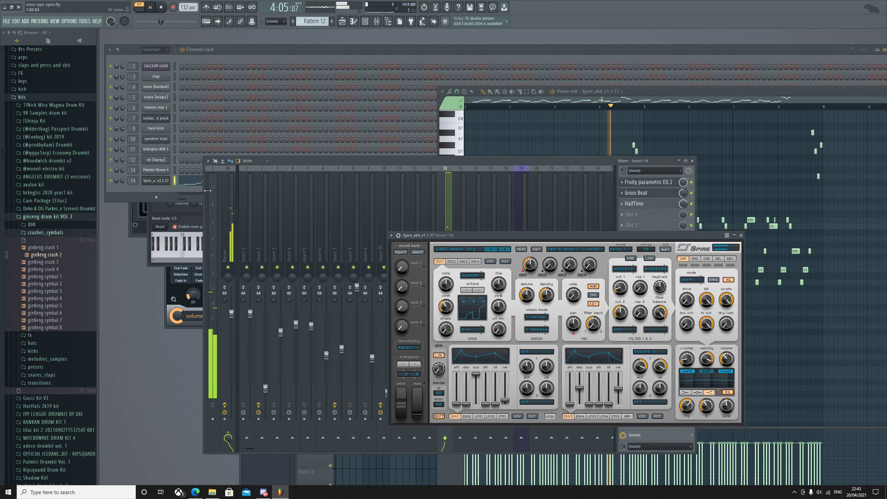
pyautogui.click(521, 249)
pyautogui.moveTo(539, 257)
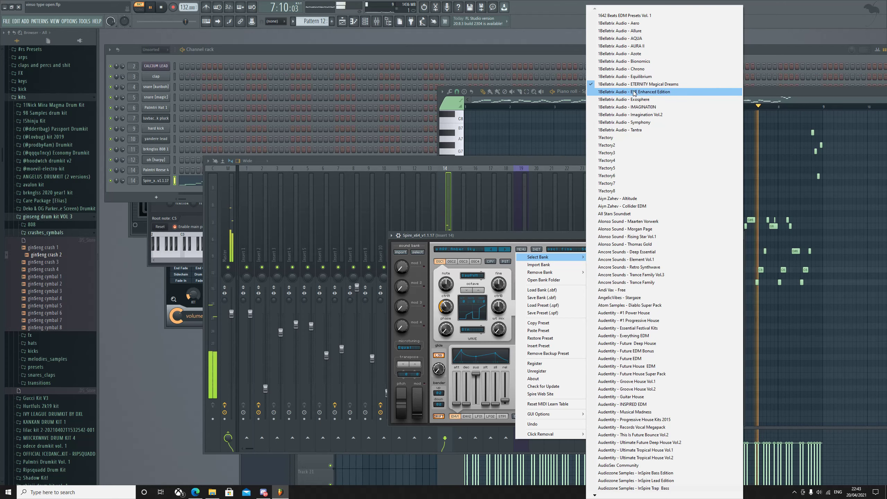
pyautogui.click(651, 92)
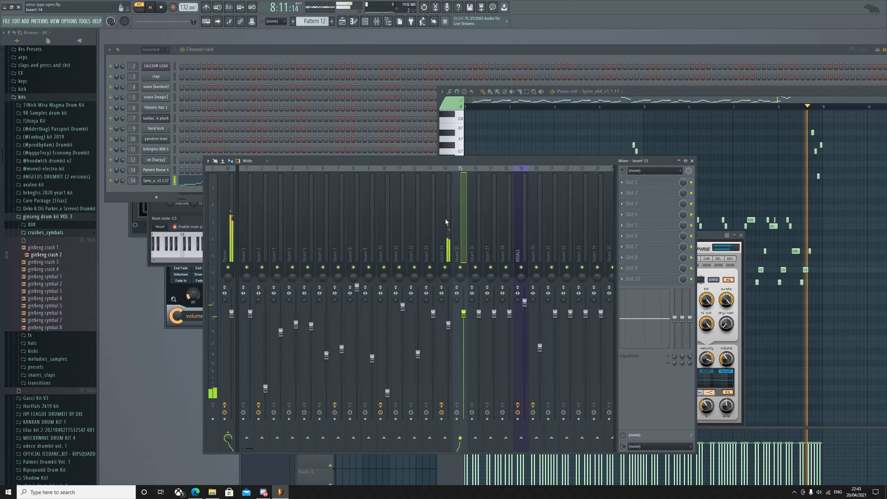
# - Show insert 14's Parametric EQ 2, Gross Beat and HalfTime effects
pyautogui.click(657, 183)
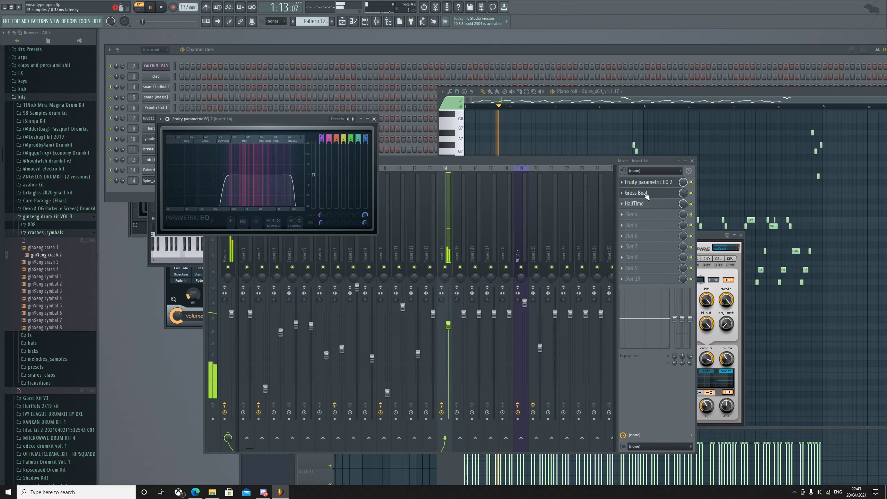
pyautogui.click(647, 194)
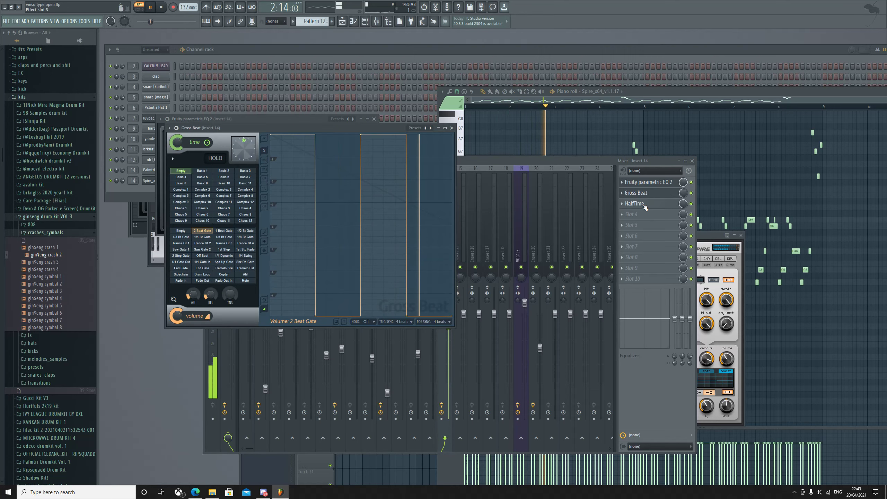
pyautogui.click(635, 203)
# - Open the master chain's lovbug philter effect and start song playback, then switch between windows
pyautogui.click(527, 243)
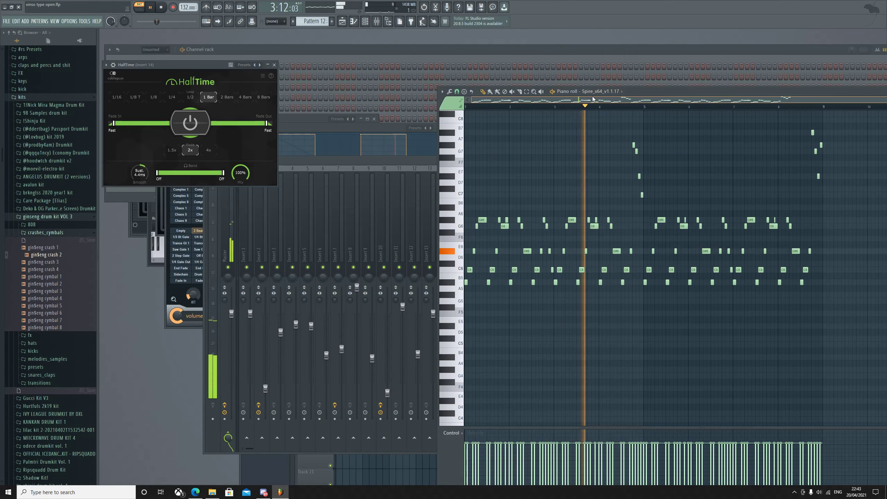
pyautogui.click(356, 206)
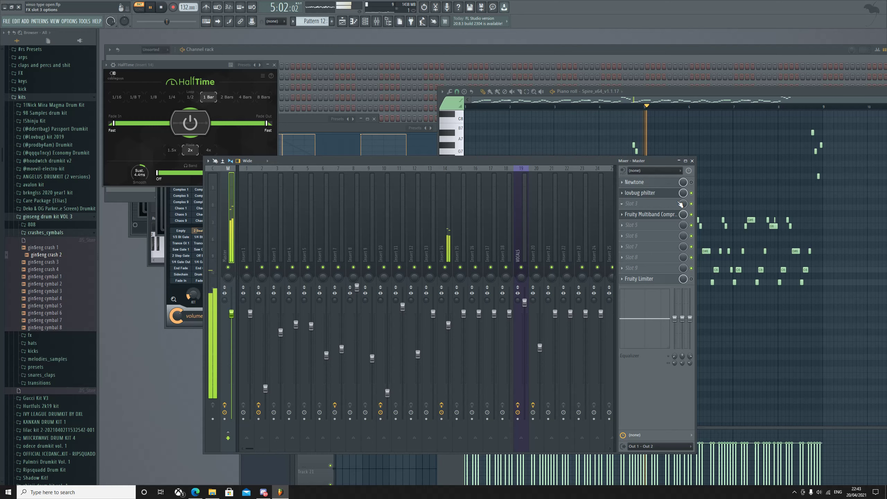
pyautogui.click(650, 195)
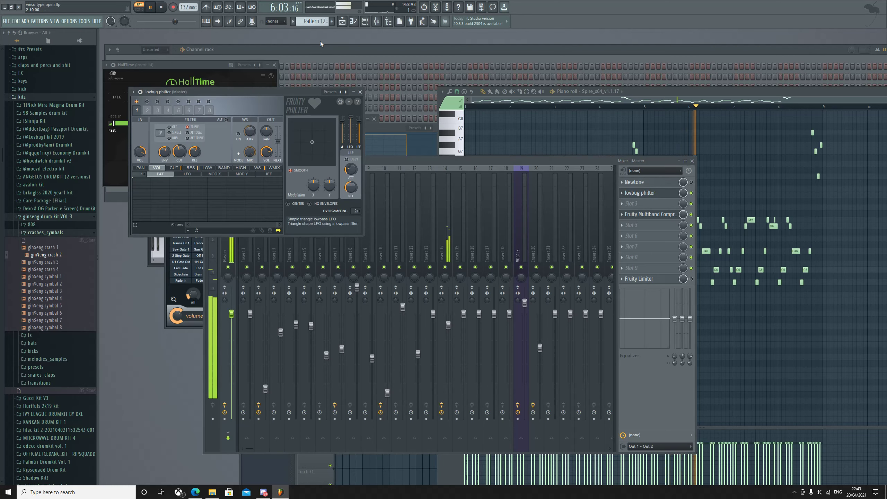
pyautogui.click(141, 12)
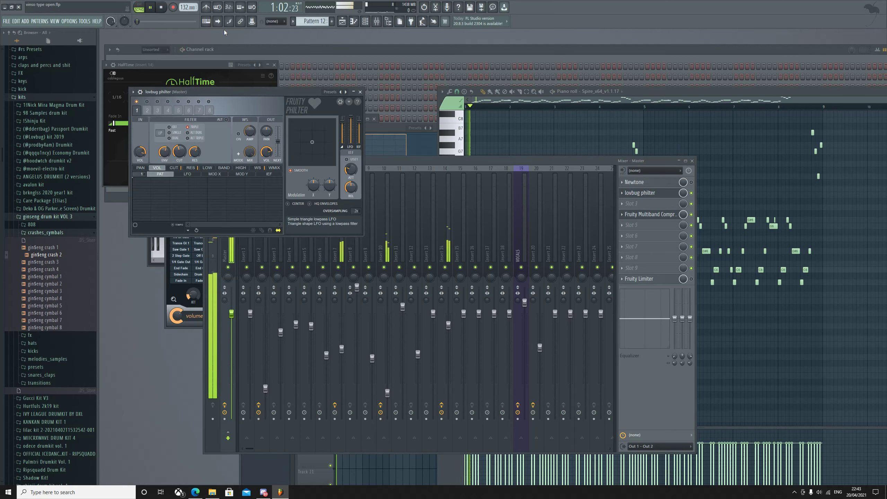
pyautogui.click(366, 21)
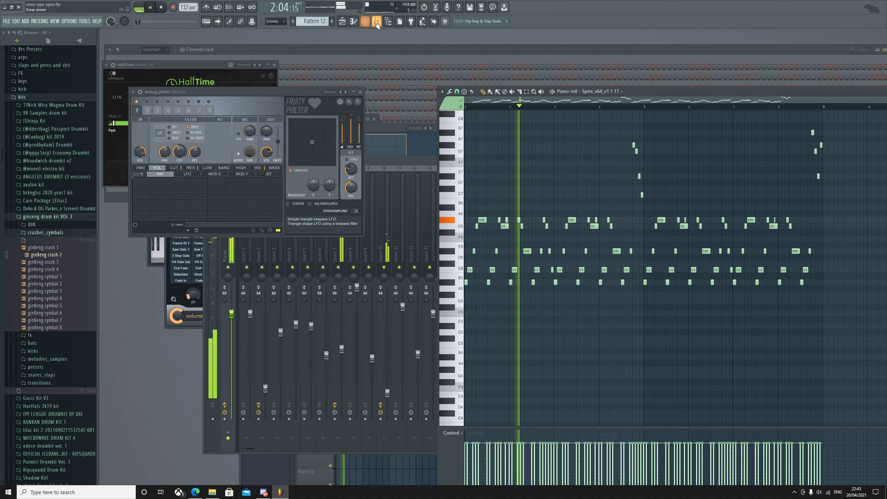
pyautogui.click(377, 22)
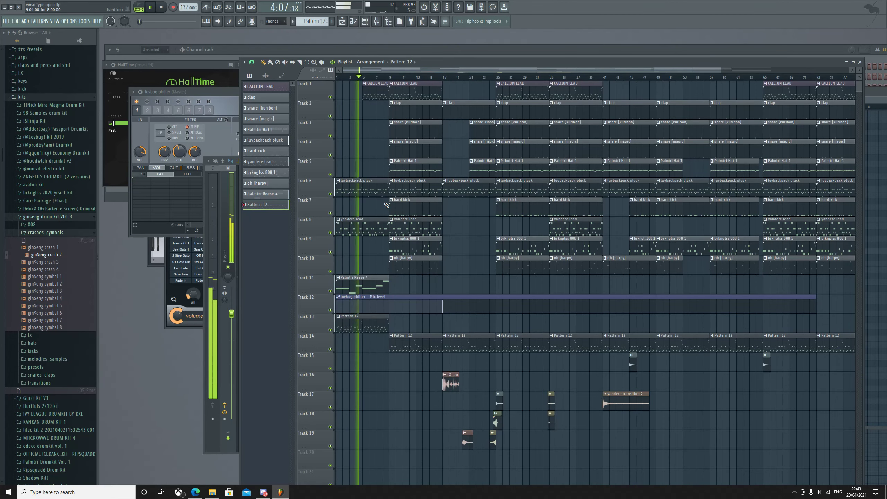
# - Load the Mastering 2.4dB preset into the master's Fruity Multiband Compressor, then show the playlist
pyautogui.click(218, 211)
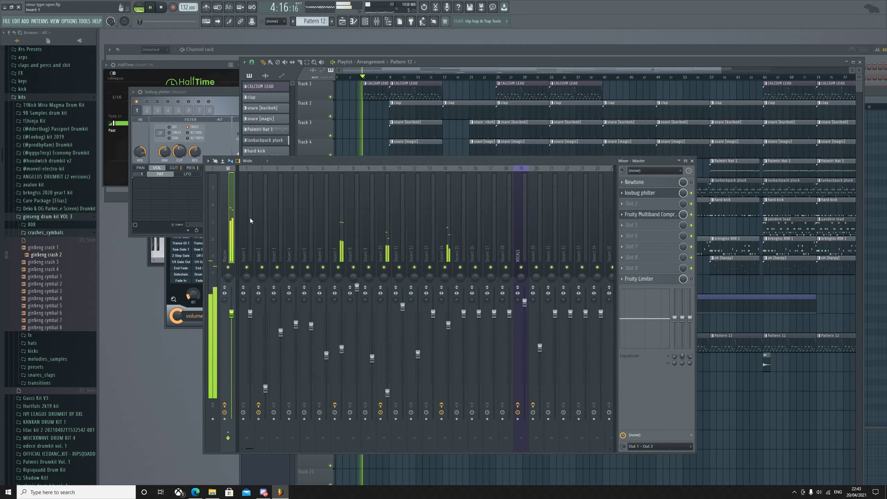
pyautogui.click(641, 193)
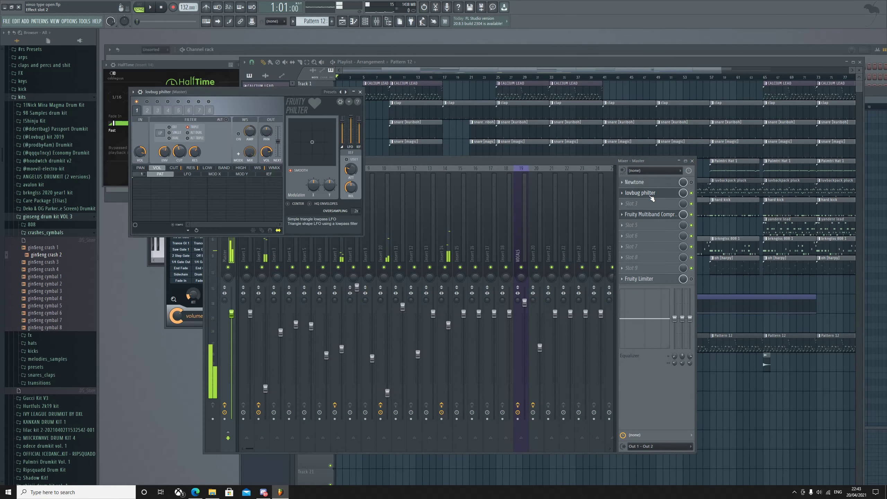
pyautogui.click(650, 214)
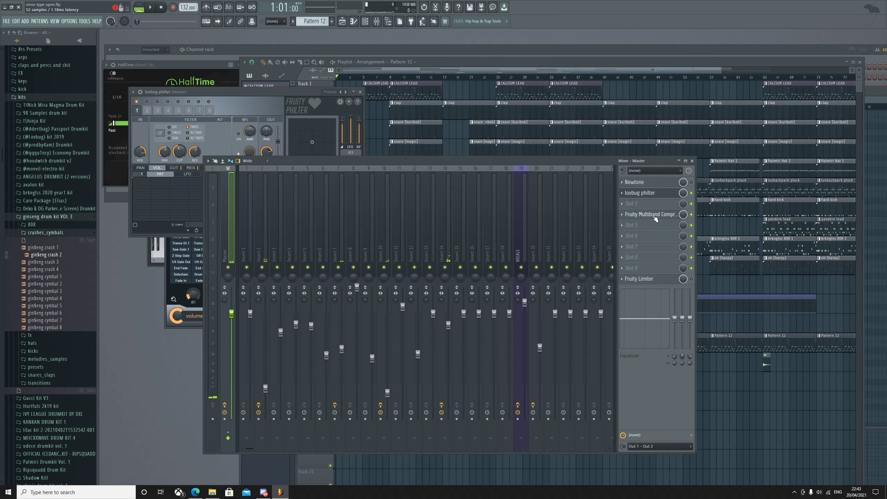
pyautogui.click(403, 111)
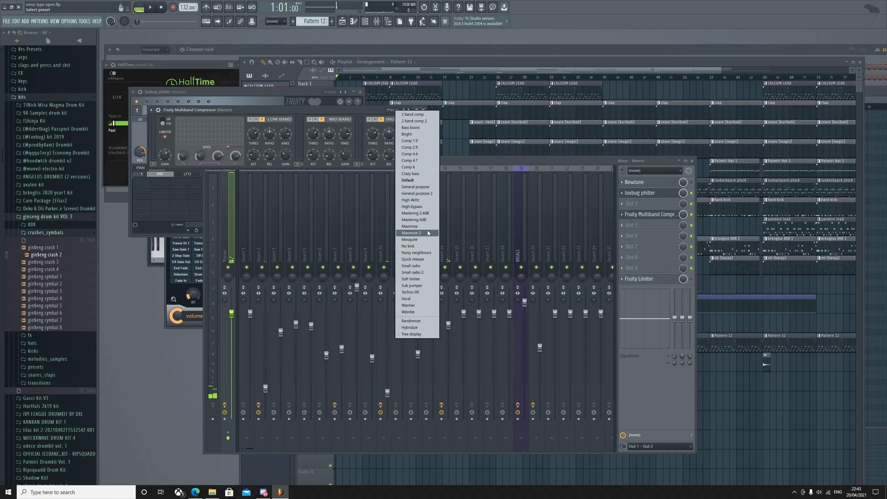
pyautogui.click(416, 213)
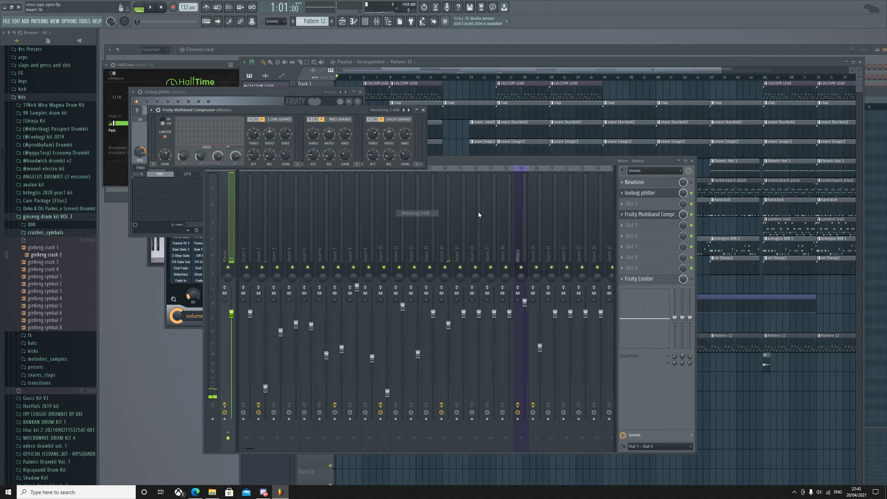
pyautogui.click(420, 72)
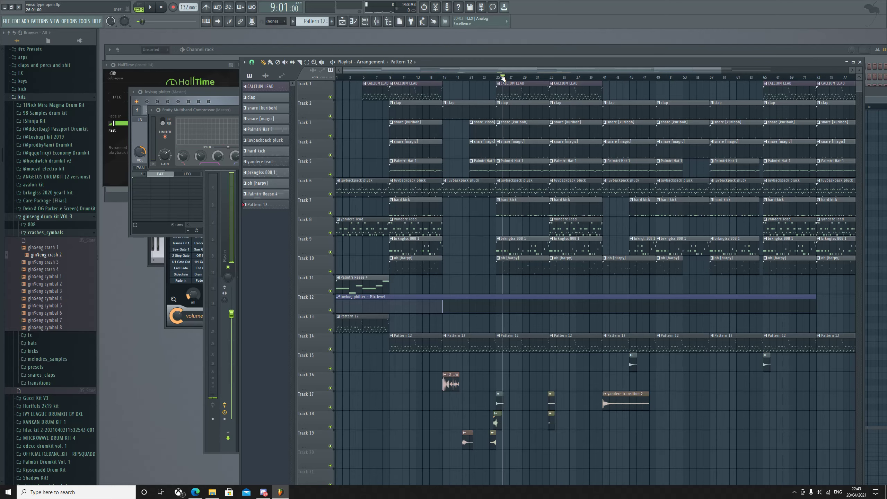
# - Play the arrangement from around bar 31, then jump playback back to bar 33
pyautogui.click(555, 77)
pyautogui.press('space')
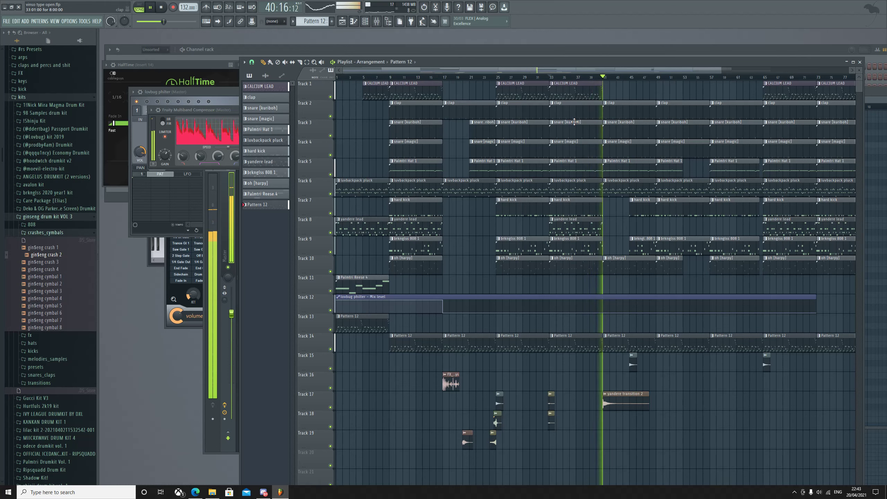
pyautogui.click(550, 76)
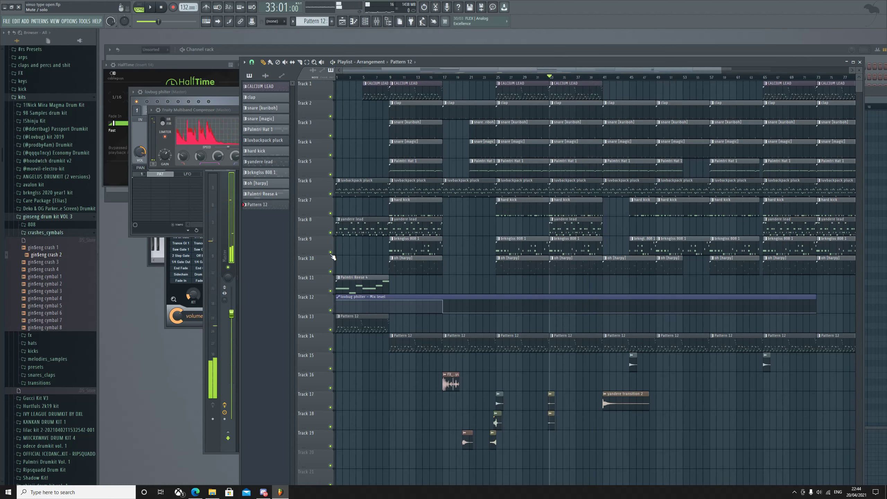
# - Mute the 808, yandere lead, Pattern 12, luvbackpack pluck and CALCIUM LEAD tracks, then play the drums
pyautogui.click(331, 239)
pyautogui.click(331, 232)
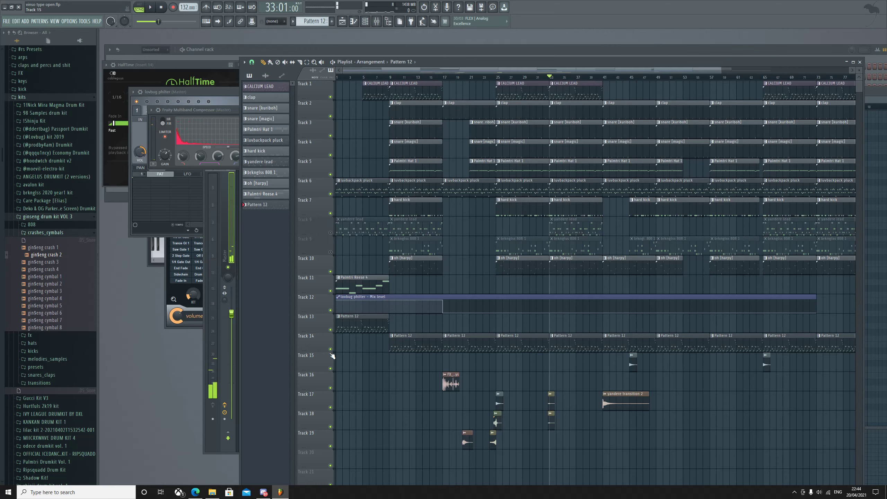
pyautogui.click(331, 337)
pyautogui.click(331, 182)
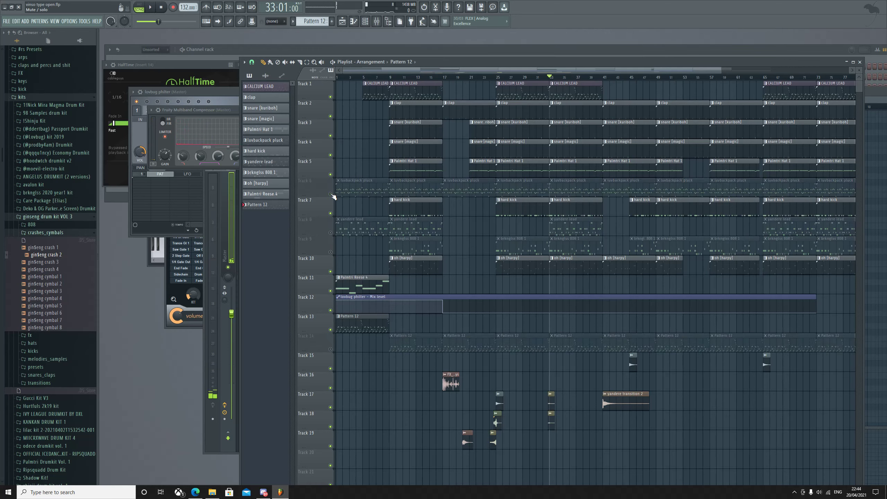
pyautogui.click(331, 86)
pyautogui.press('space')
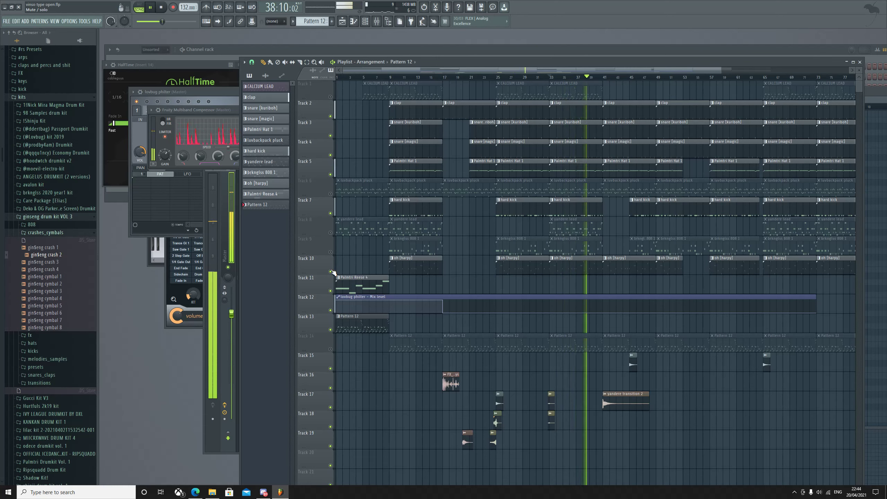
pyautogui.press('space')
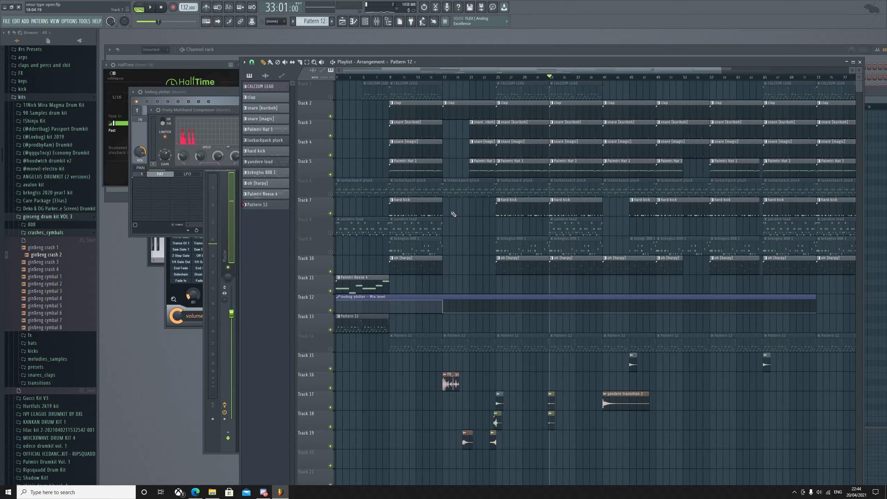
# - Show the clap channel's sampler settings, then play the arrangement from bar 33
pyautogui.press('F5')
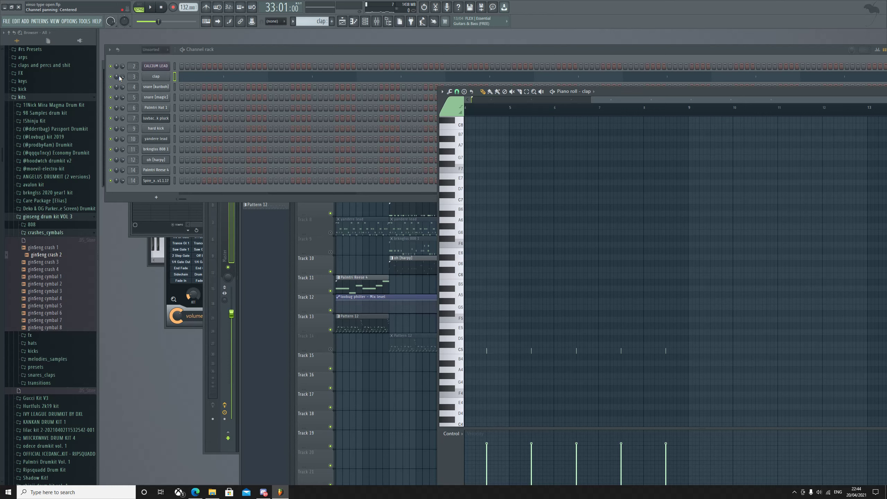
pyautogui.click(155, 77)
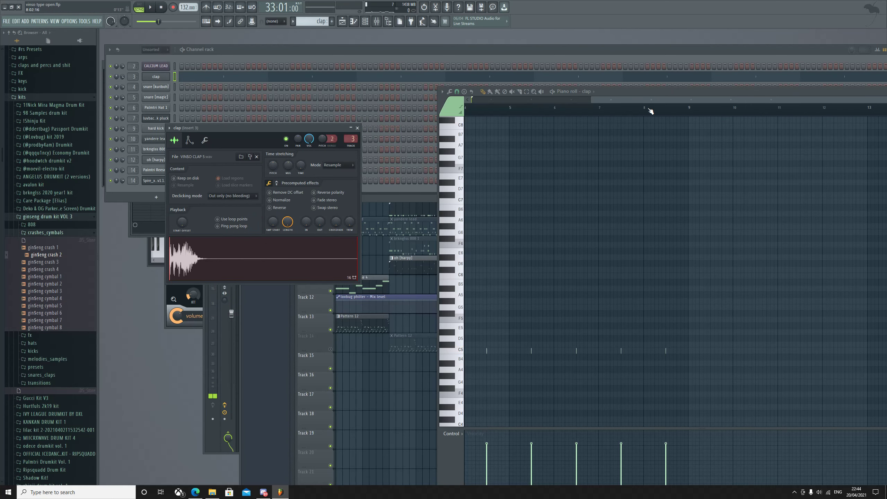
pyautogui.press('Home')
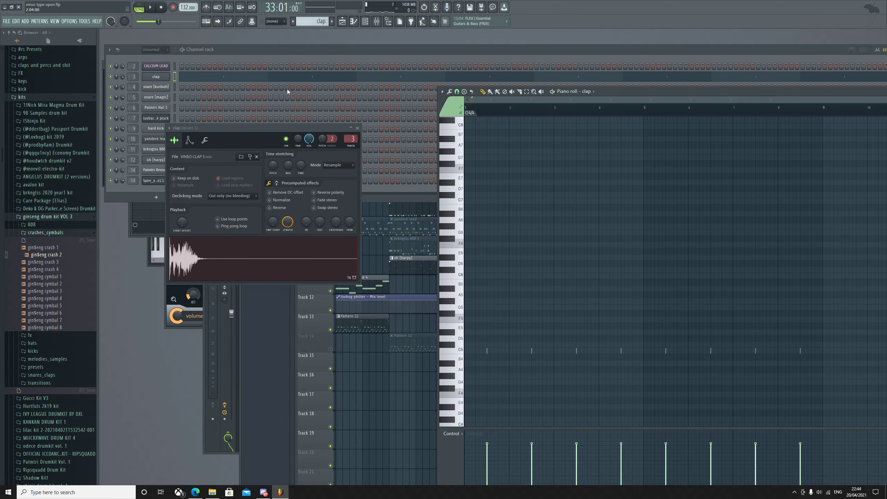
pyautogui.click(376, 22)
pyautogui.click(355, 22)
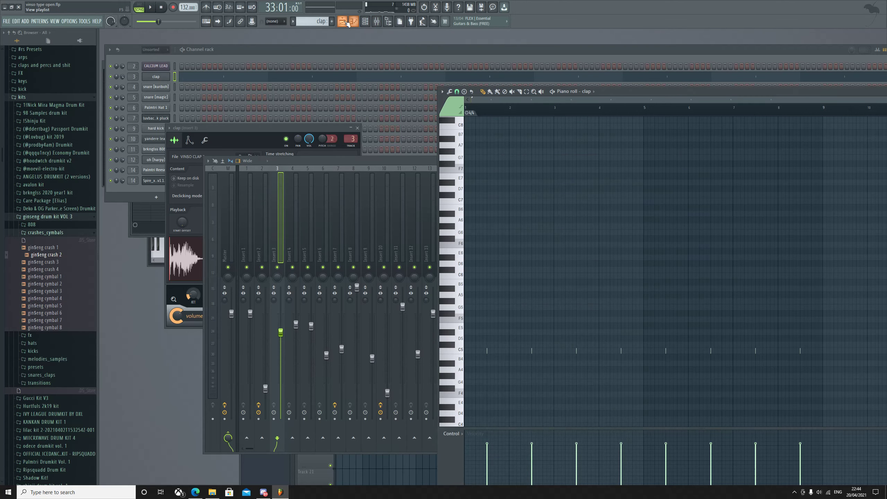
pyautogui.press('space')
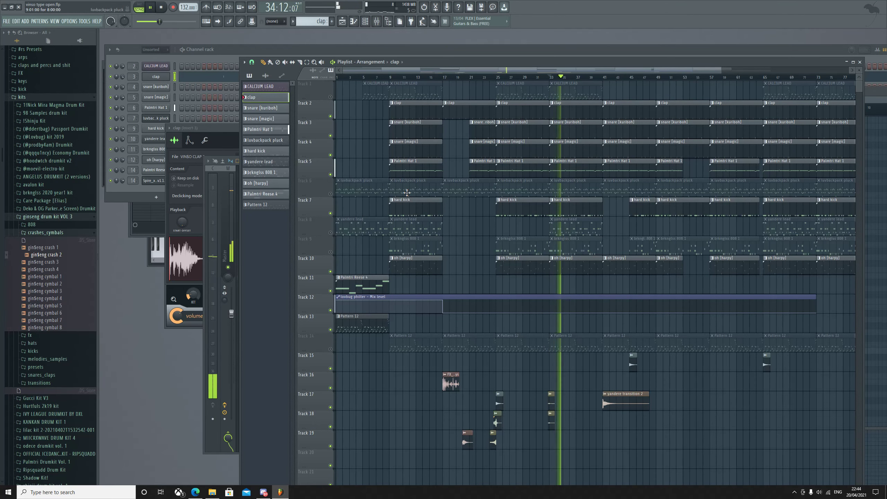
# - Mute the snare, hat, clap, kick and oh harpy tracks, unmute the melodic tracks, and play them
pyautogui.press('space')
pyautogui.moveTo(331, 160); pyautogui.dragTo(331, 122)
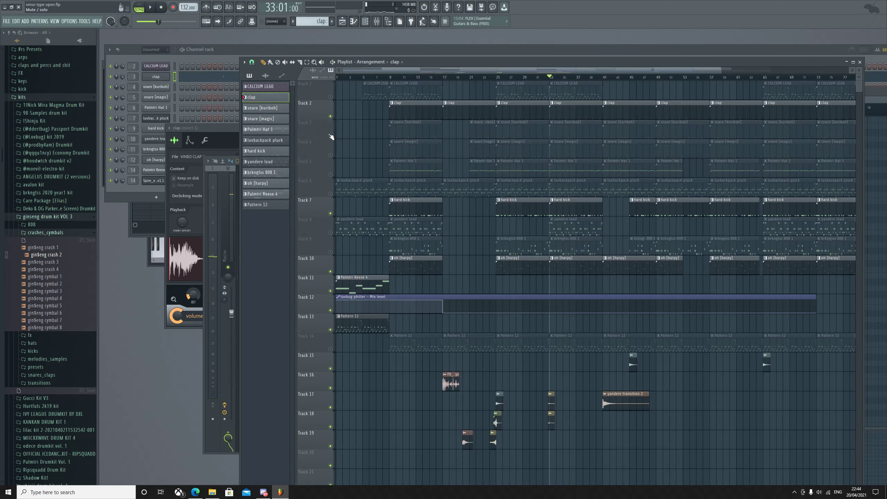
pyautogui.click(331, 103)
pyautogui.click(330, 84)
pyautogui.click(328, 200)
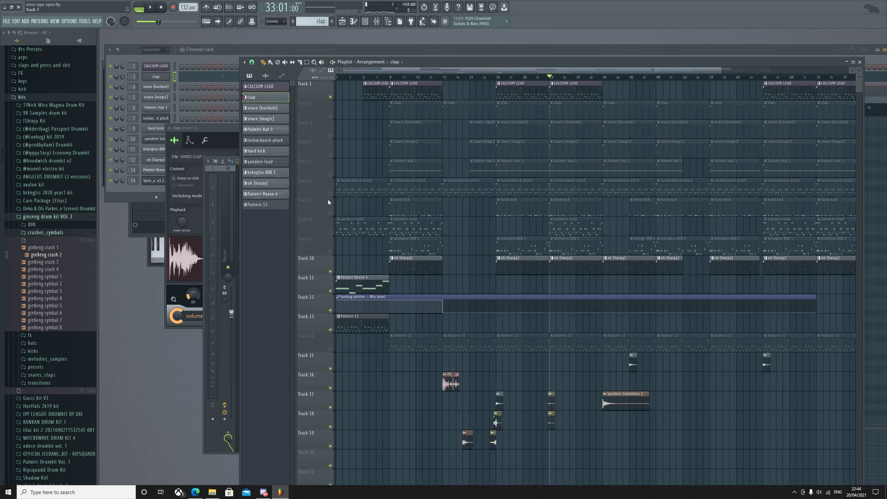
pyautogui.click(329, 182)
pyautogui.click(331, 220)
pyautogui.click(331, 259)
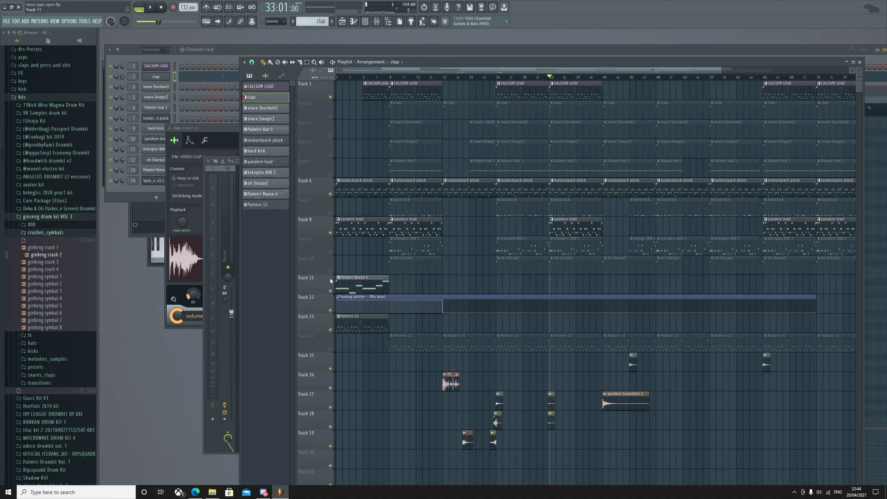
pyautogui.click(331, 349)
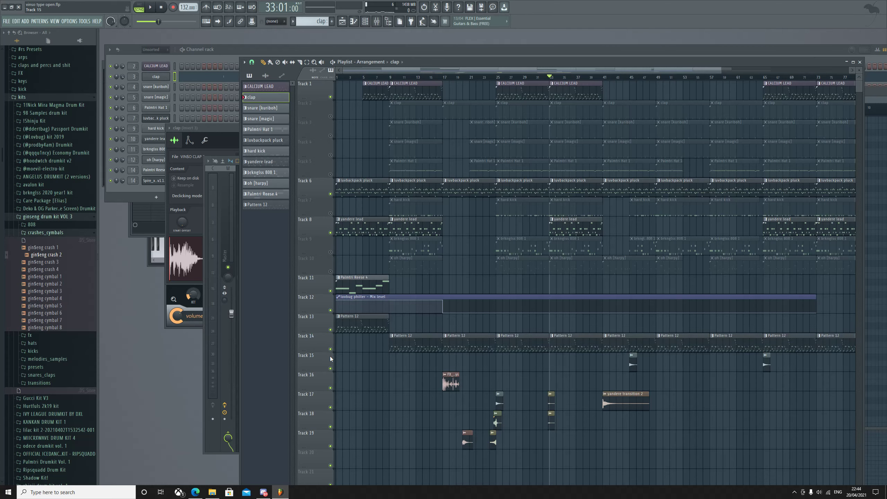
pyautogui.press('space')
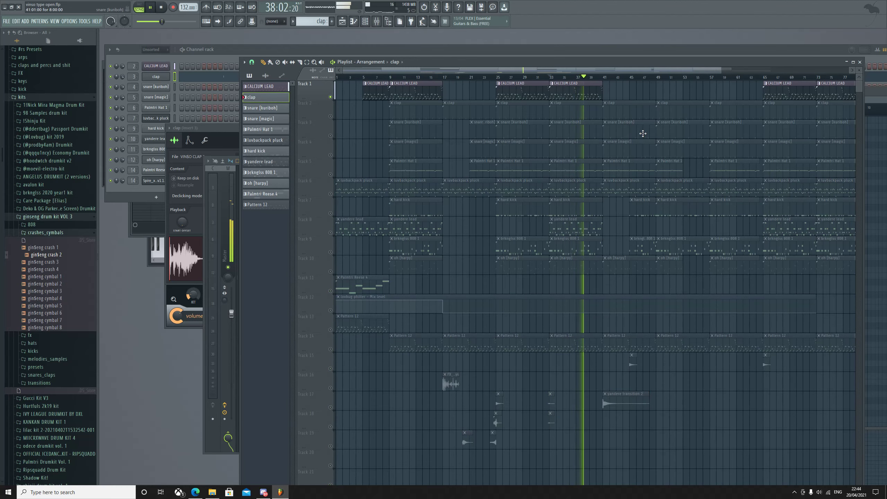
pyautogui.press('space')
# - Toggle the full mixer, reset the song position to the start, and unmute every track
pyautogui.press('F9')
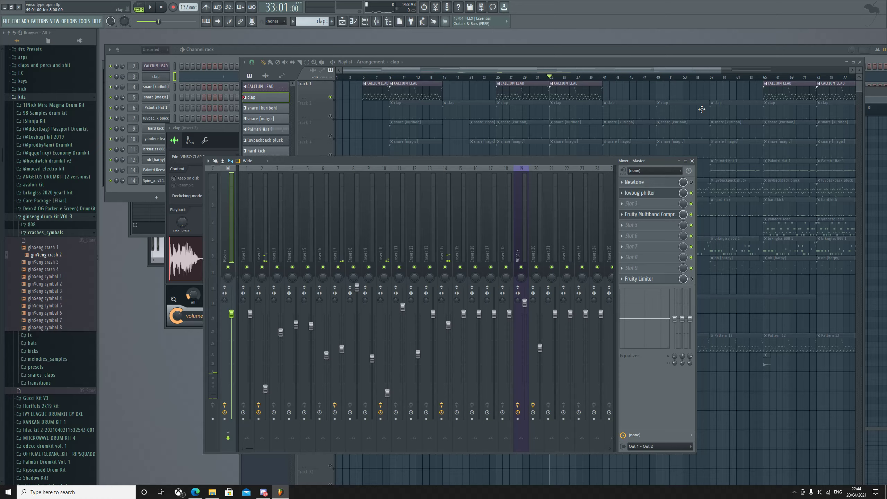
pyautogui.press('F9')
pyautogui.moveTo(611, 71); pyautogui.dragTo(624, 69)
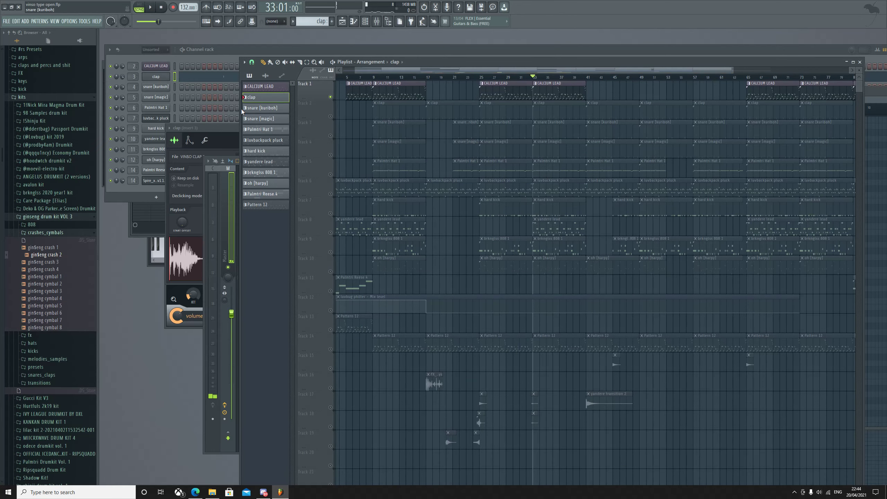
pyautogui.press('space')
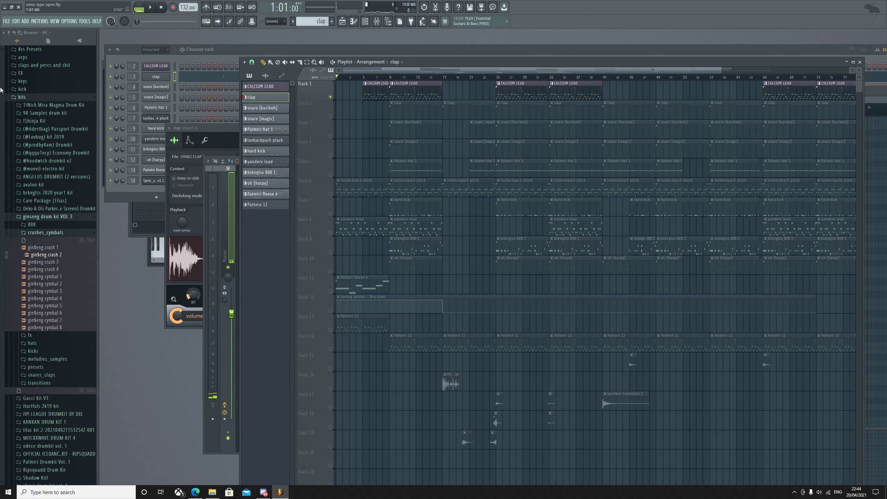
pyautogui.click(329, 101)
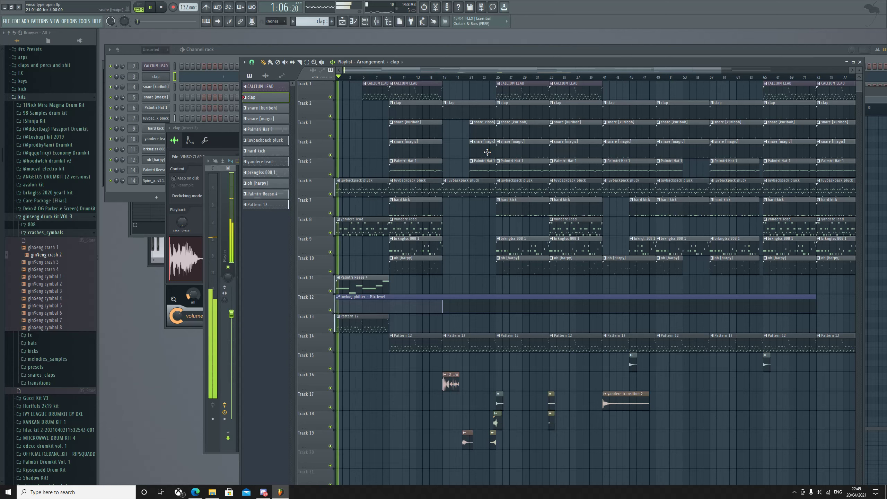